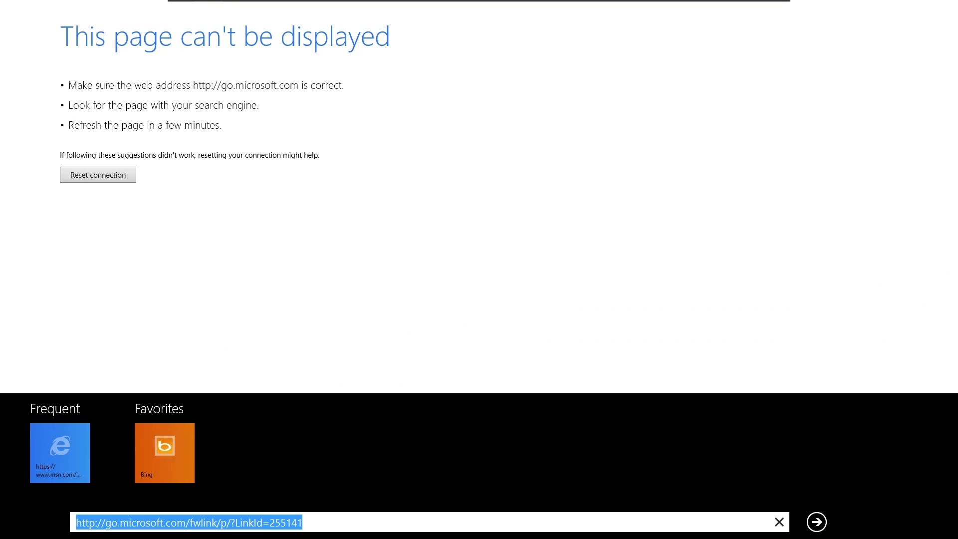
pyautogui.press('BackSpace')
pyautogui.write('www')
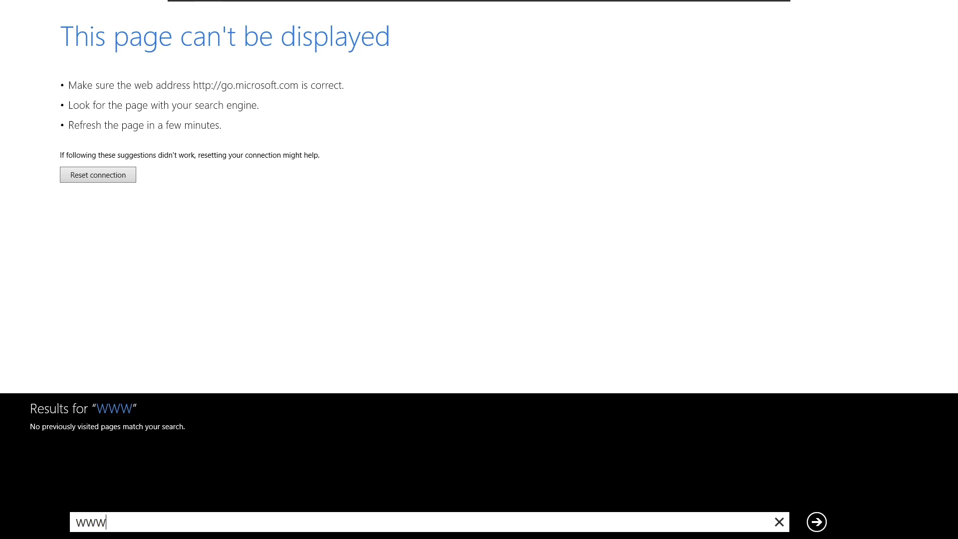
pyautogui.press('BackSpace')
pyautogui.press('BackSpace')
pyautogui.press('BackSpace')
pyautogui.write('www.')
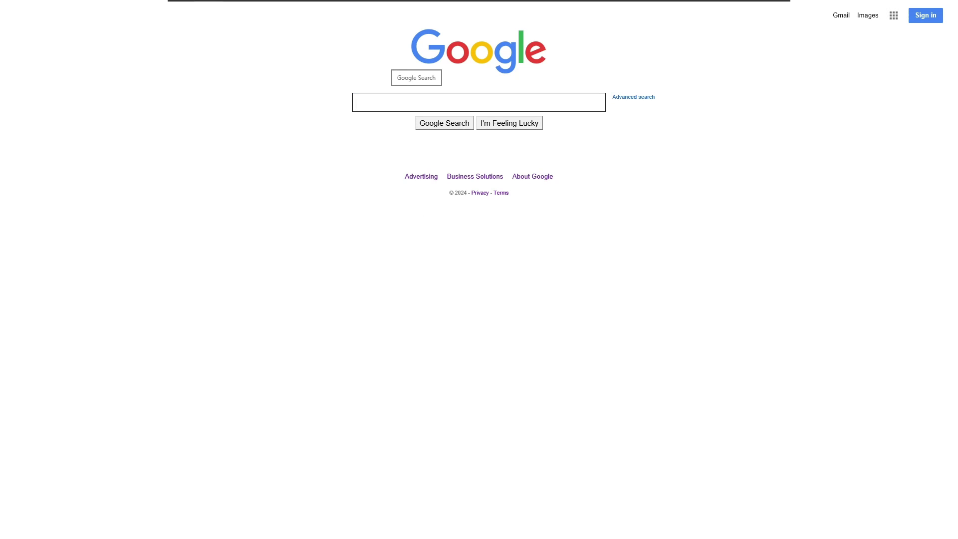
# Search Google for 'chrome' and pick the Google Chrome result.
pyautogui.write('crome')
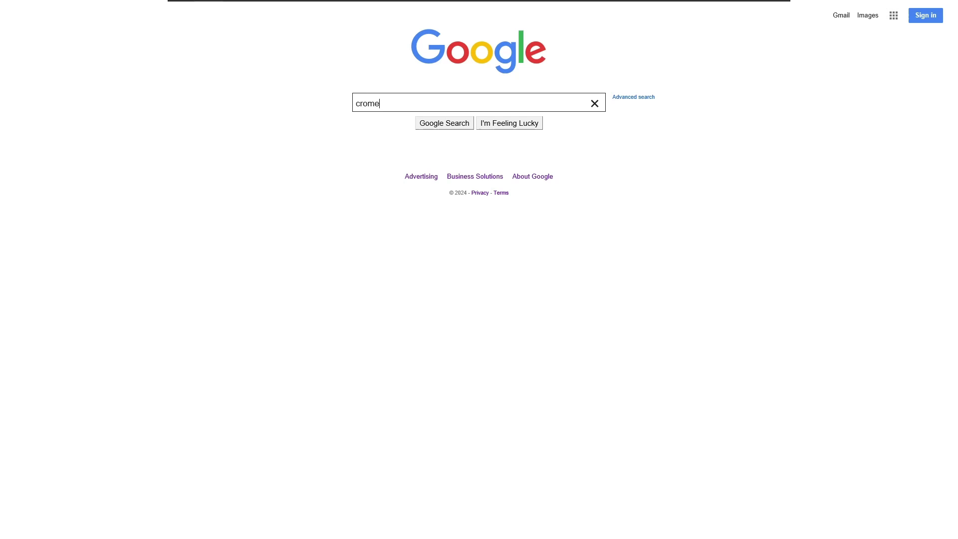
pyautogui.press('BackSpace')
pyautogui.press('BackSpace')
pyautogui.press('BackSpace')
pyautogui.press('BackSpace')
pyautogui.write('hrome')
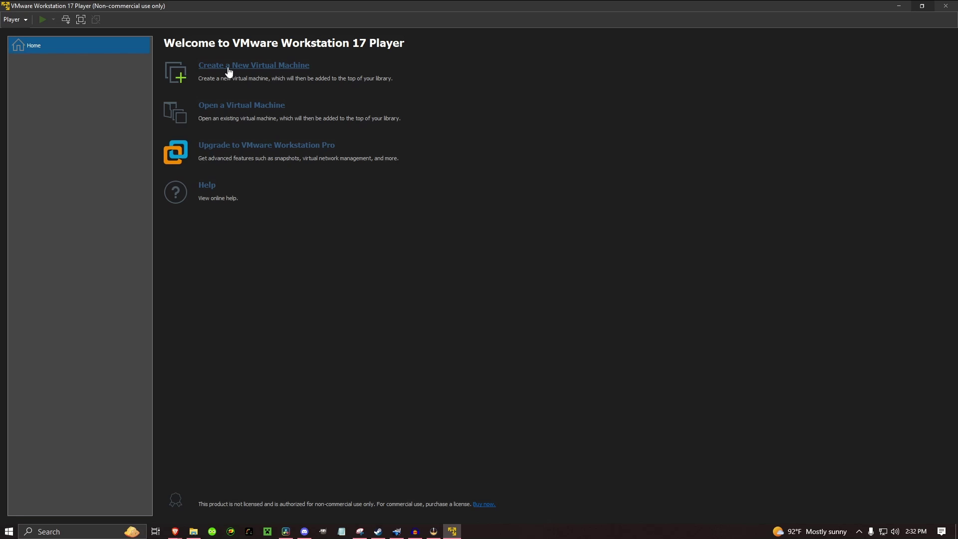
pyautogui.click(229, 70)
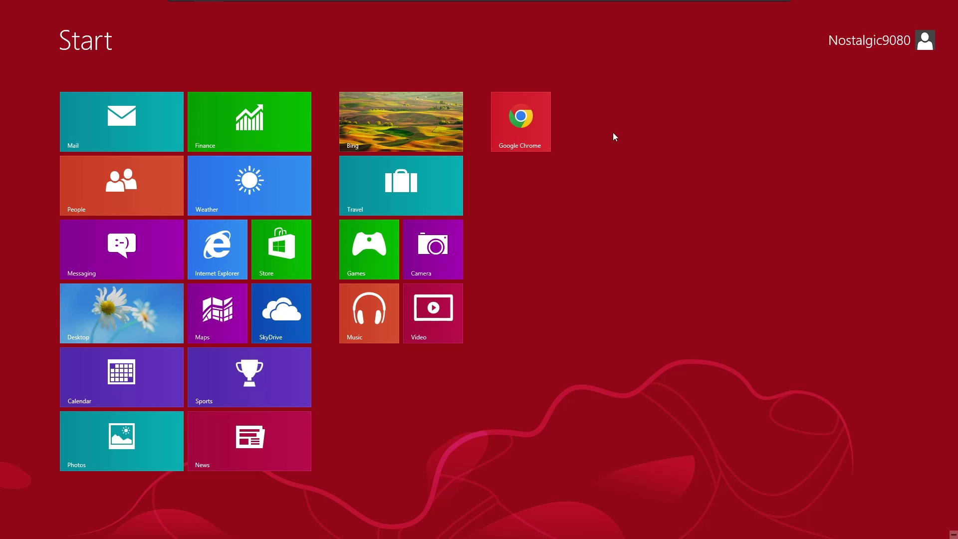
pyautogui.click(154, 328)
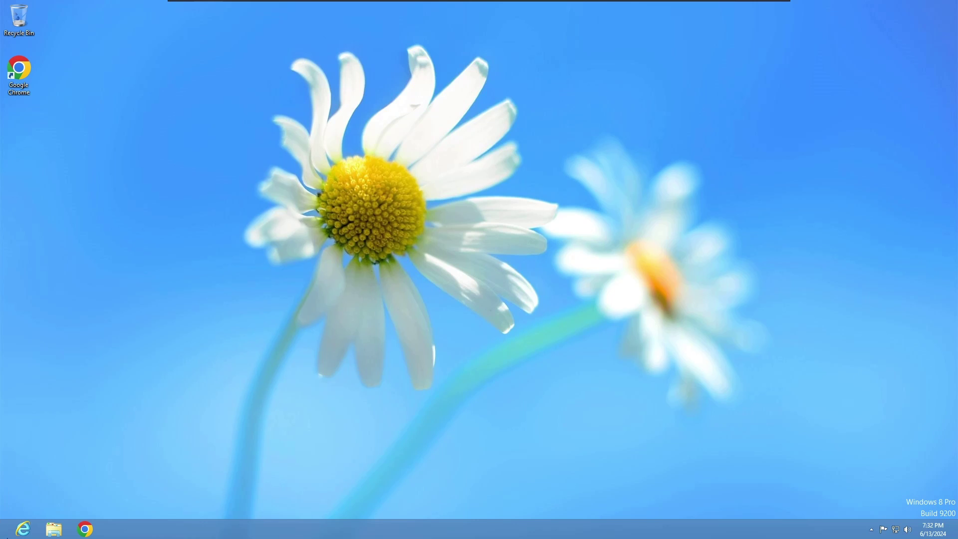
pyautogui.click(4, 518)
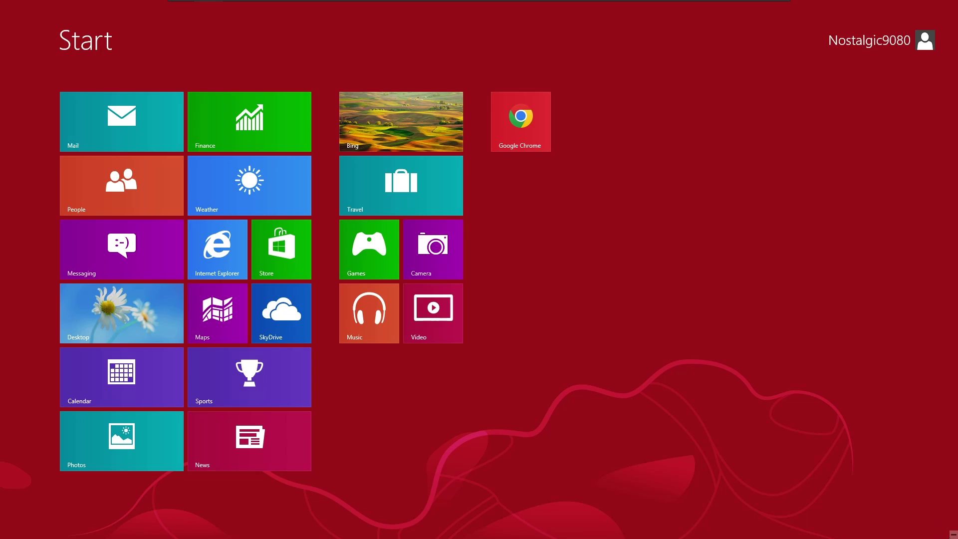
# Bring up the Settings charm and glance at the Start screen tile settings.
pyautogui.moveTo(955, 537)
pyautogui.press('super+i')
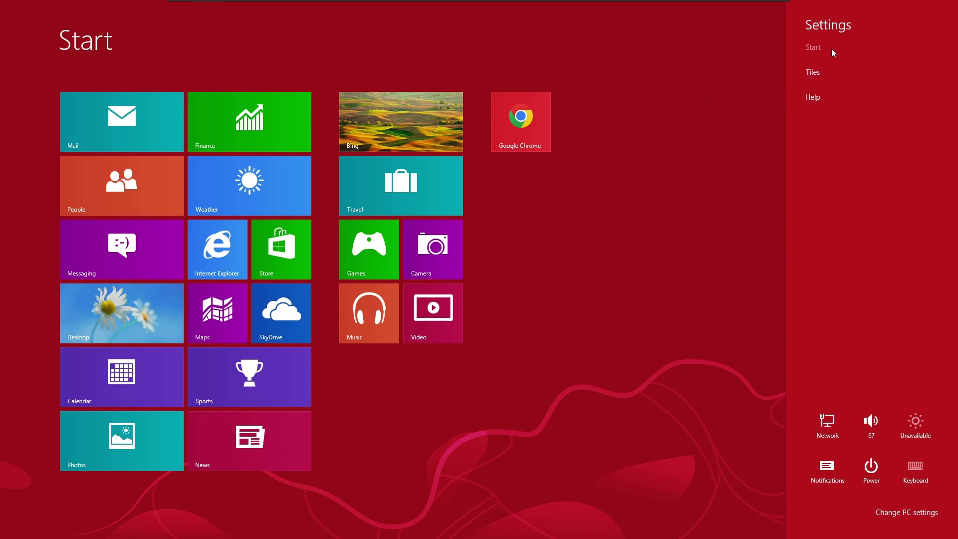
pyautogui.click(823, 74)
pyautogui.click(814, 23)
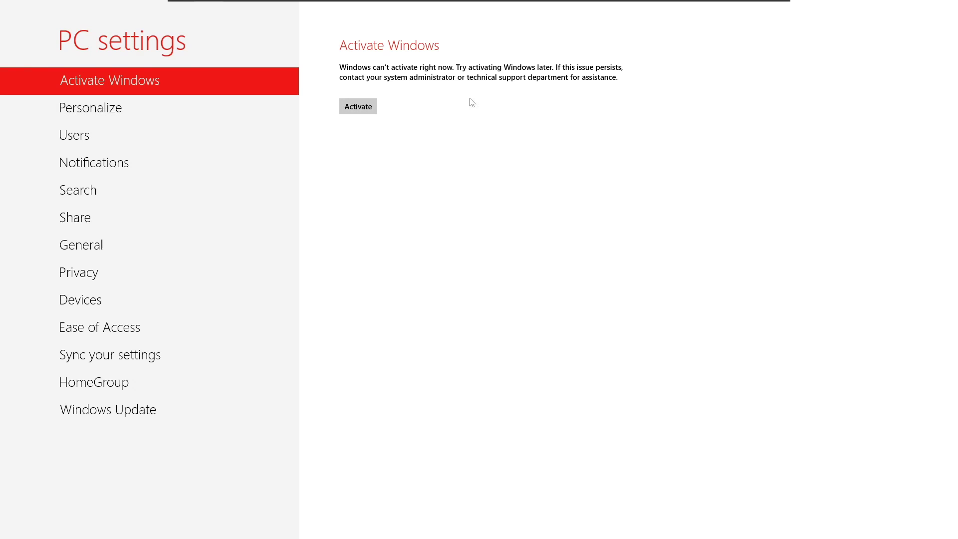
# Browse the Personalize, Users, Notifications, Search and Share categories of PC settings.
pyautogui.click(162, 113)
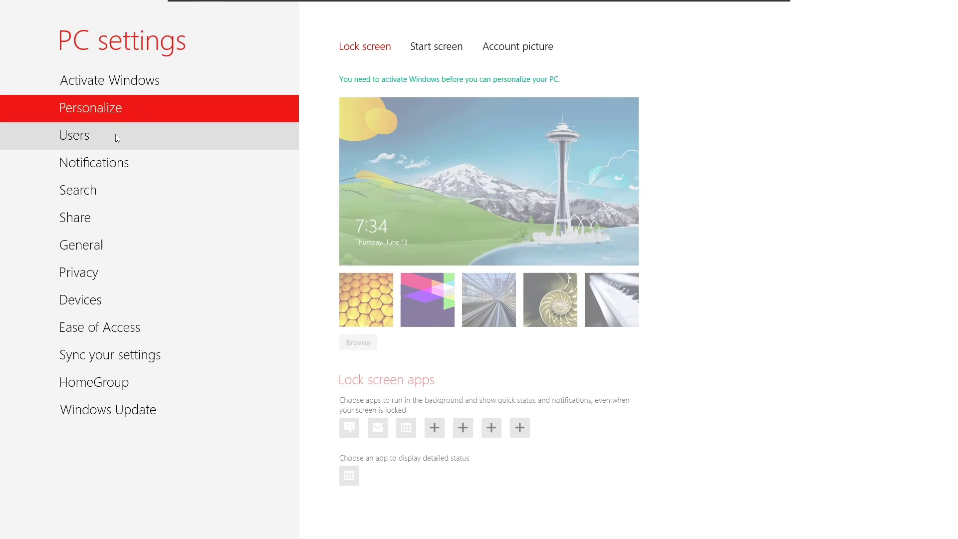
pyautogui.click(115, 133)
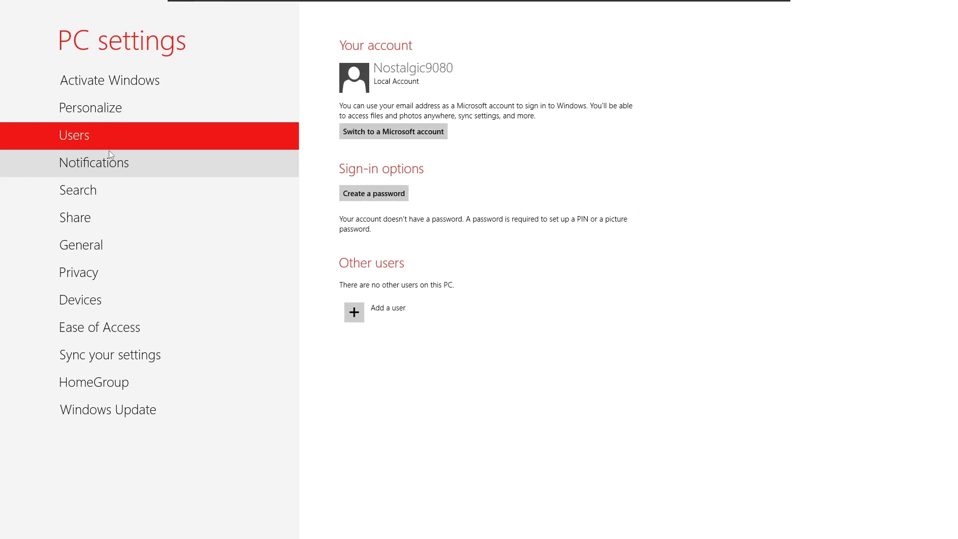
pyautogui.click(157, 163)
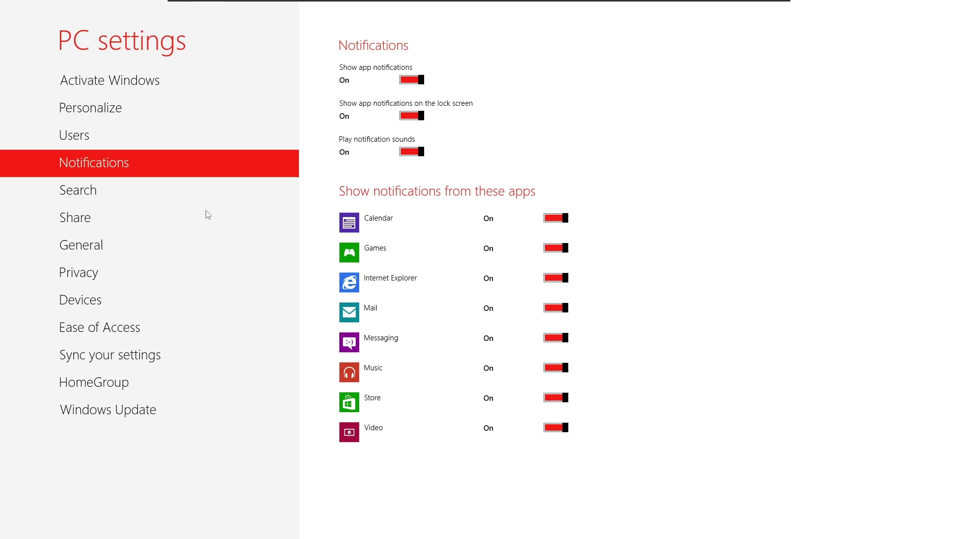
pyautogui.click(110, 199)
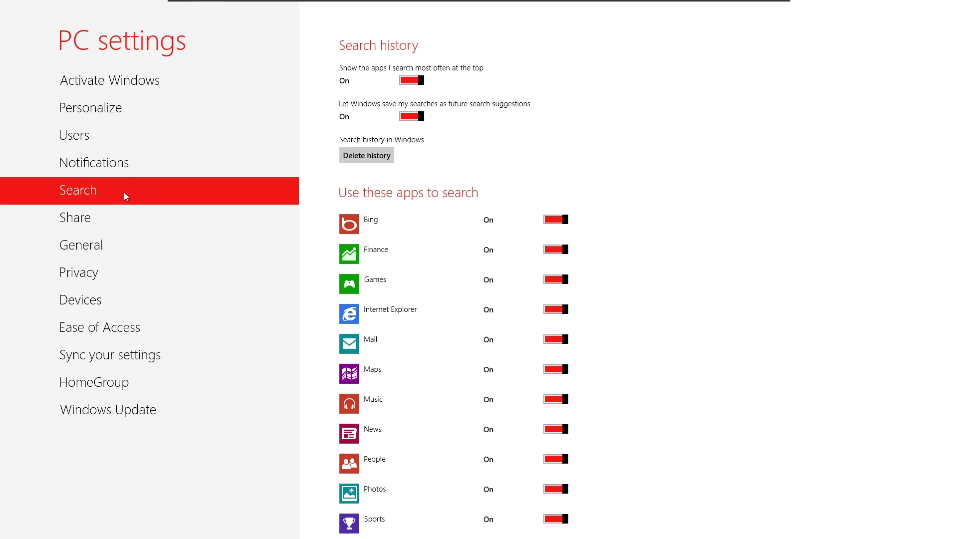
pyautogui.click(148, 172)
pyautogui.click(131, 190)
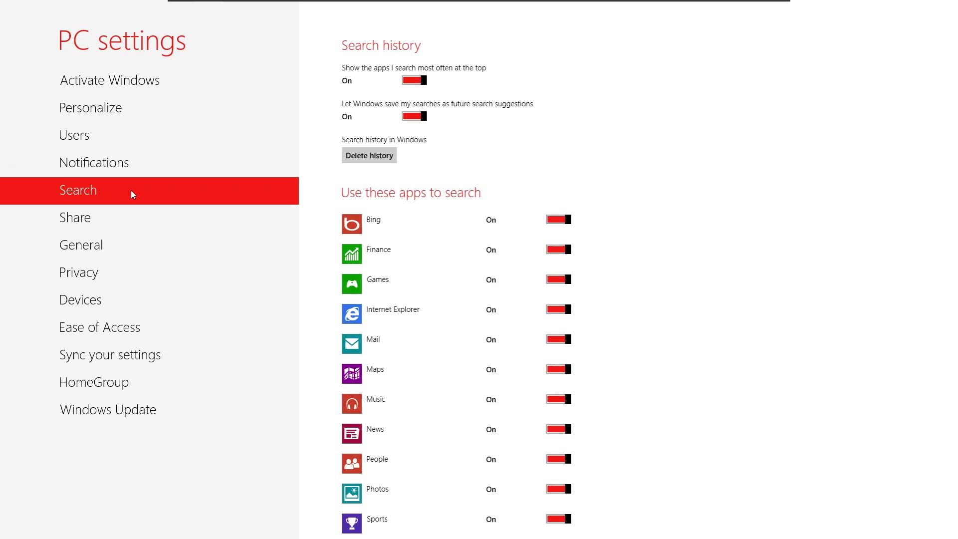
pyautogui.click(120, 214)
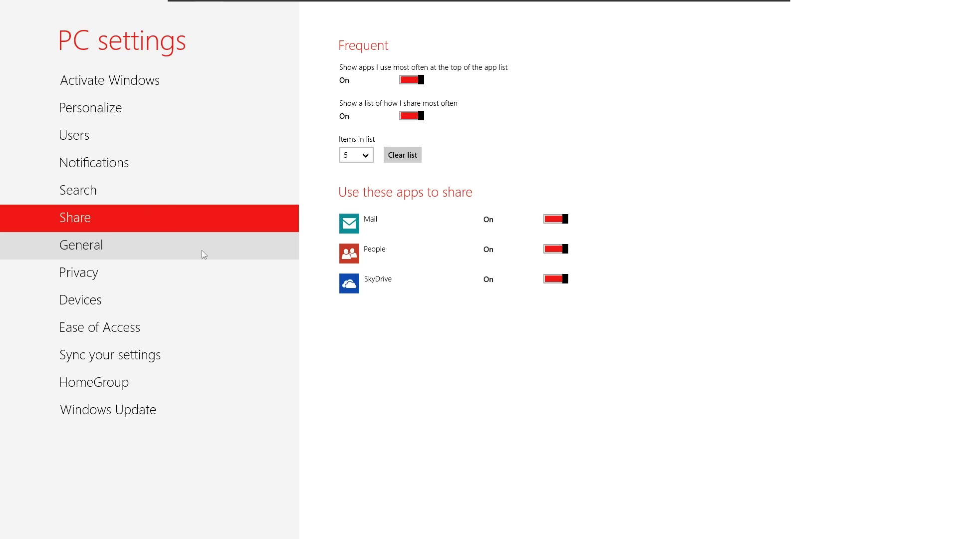
# Set the time zone in General settings to (UTC-05:00) Eastern Time (US & Canada).
pyautogui.click(113, 244)
pyautogui.scroll(-5, 455, 265)
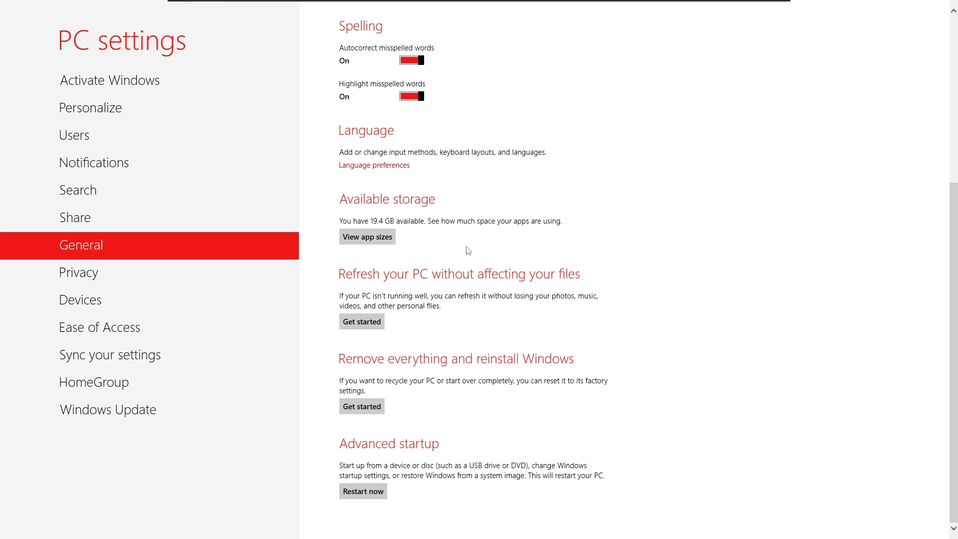
pyautogui.scroll(5, 469, 250)
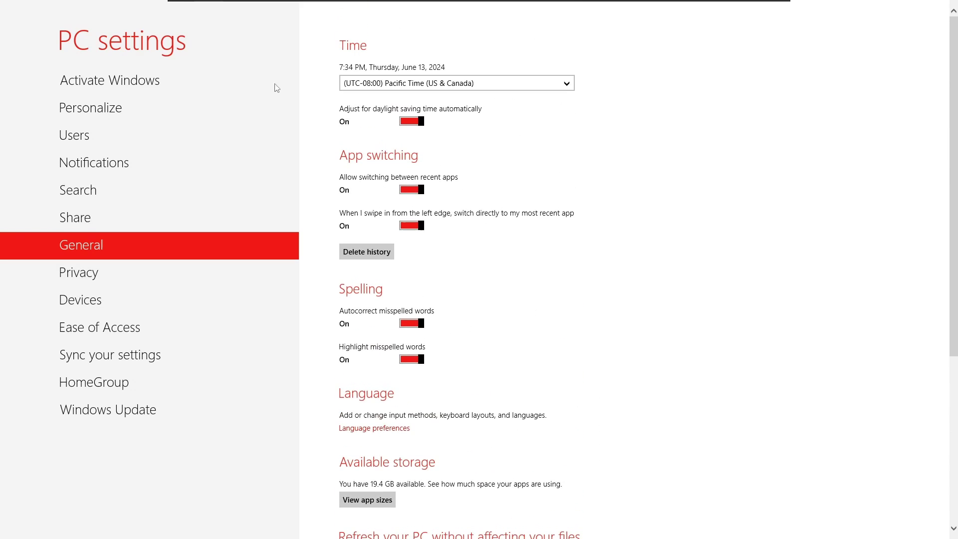
pyautogui.click(102, 274)
pyautogui.click(145, 237)
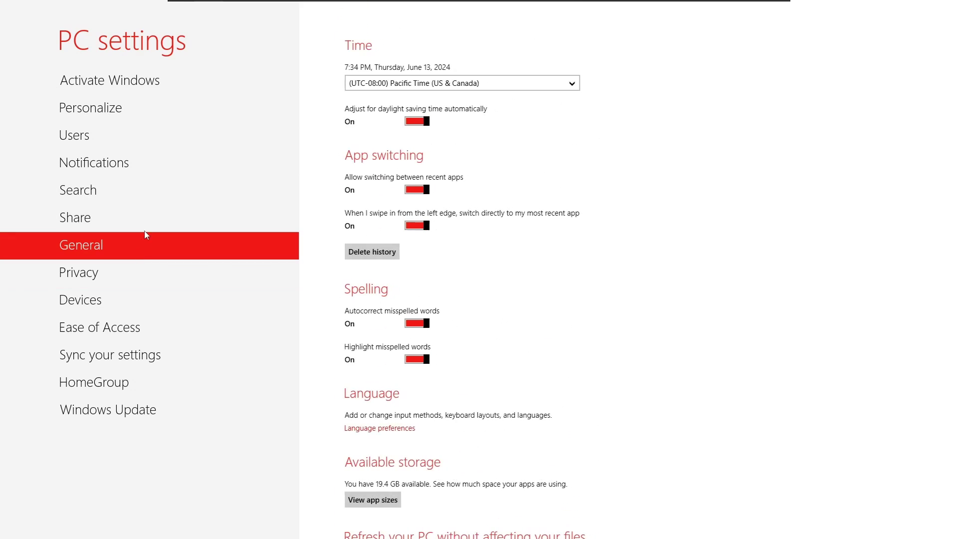
pyautogui.click(443, 82)
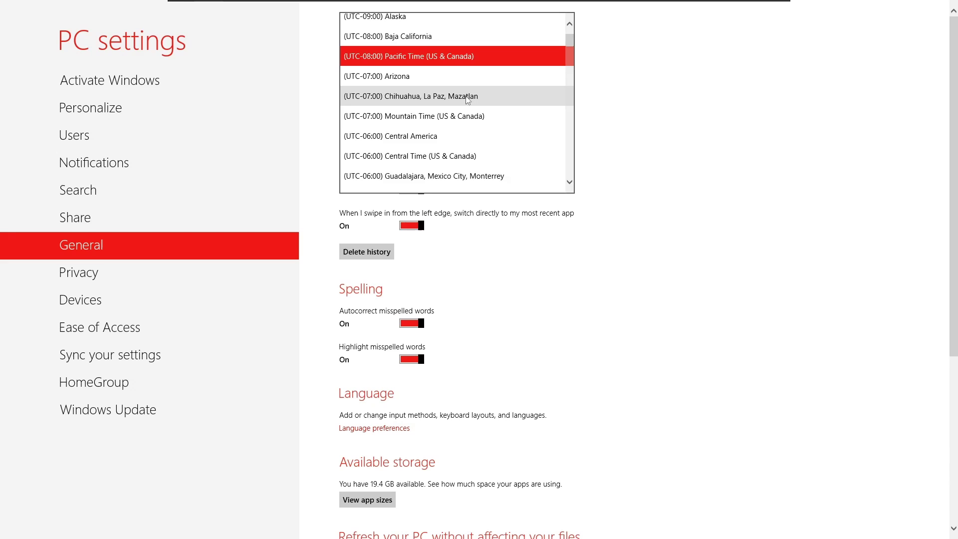
pyautogui.scroll(-3, 468, 100)
pyautogui.click(449, 145)
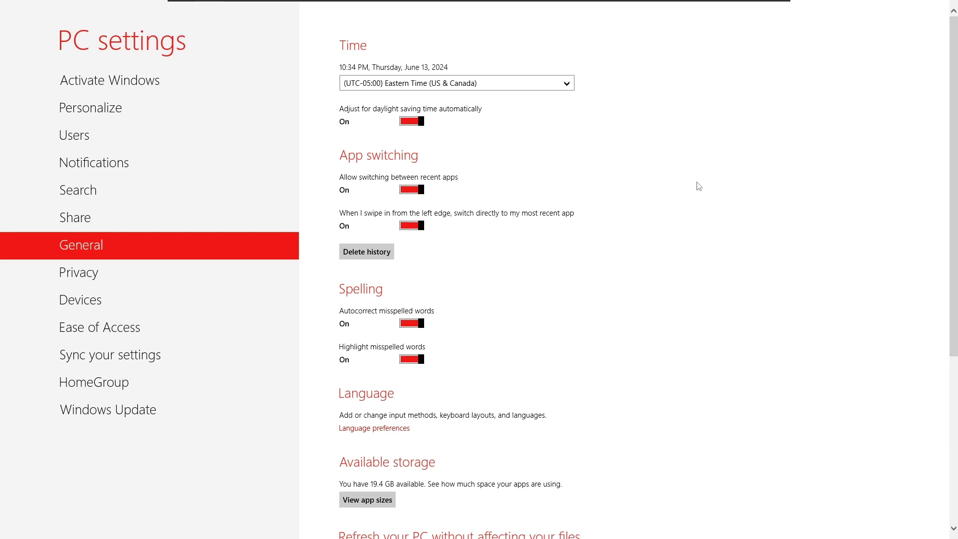
# Look through the Privacy, Devices, Ease of Access, Sync and HomeGroup settings.
pyautogui.click(111, 281)
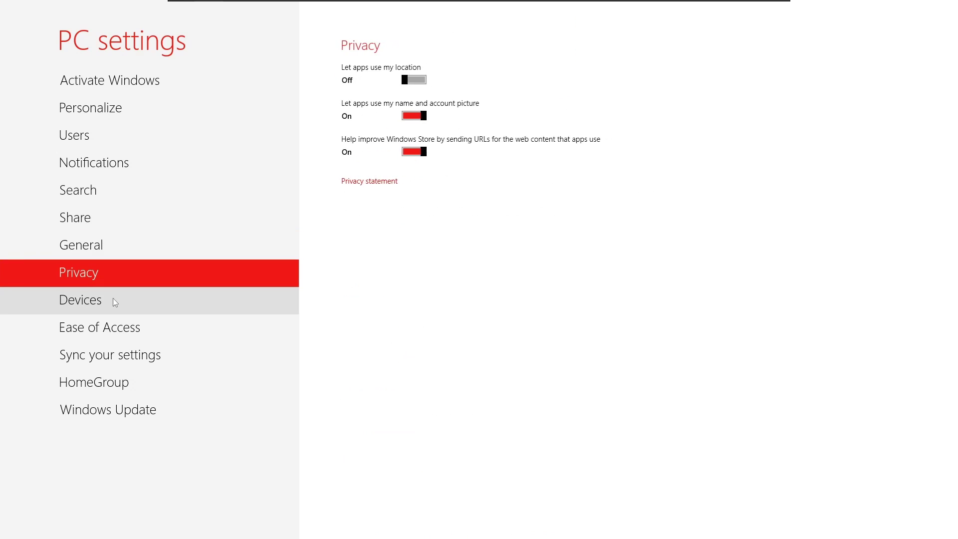
pyautogui.click(120, 297)
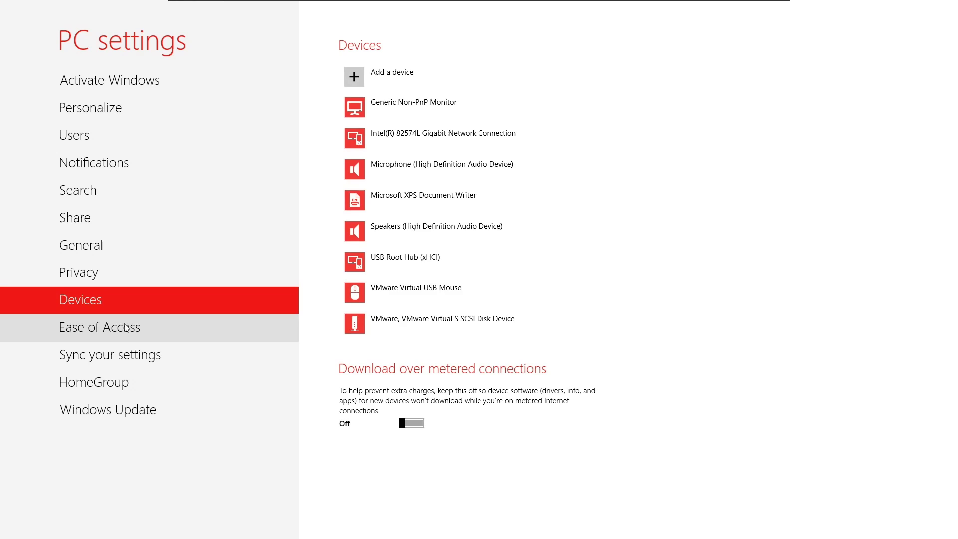
pyautogui.click(129, 334)
pyautogui.click(135, 355)
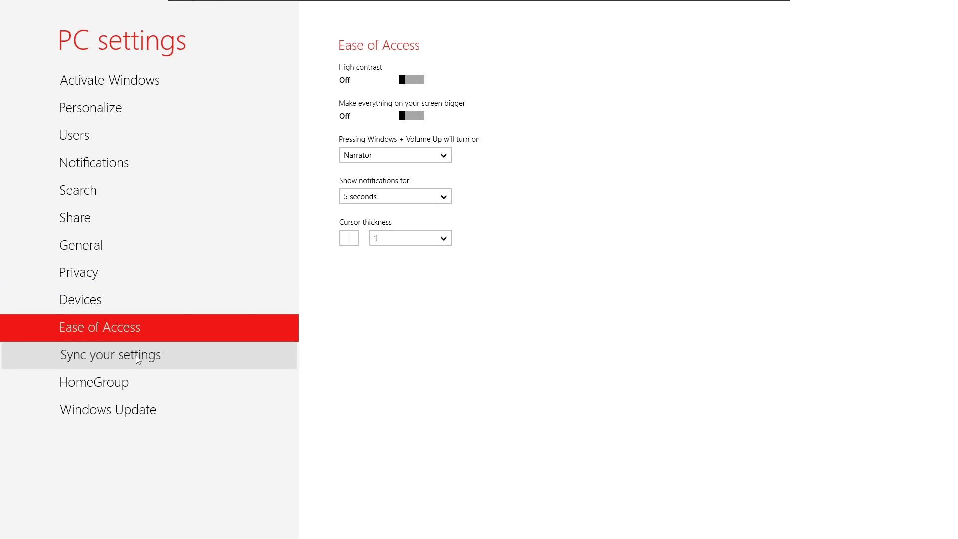
pyautogui.click(141, 386)
# Check for Windows updates now, then go back to the desktop.
pyautogui.click(145, 409)
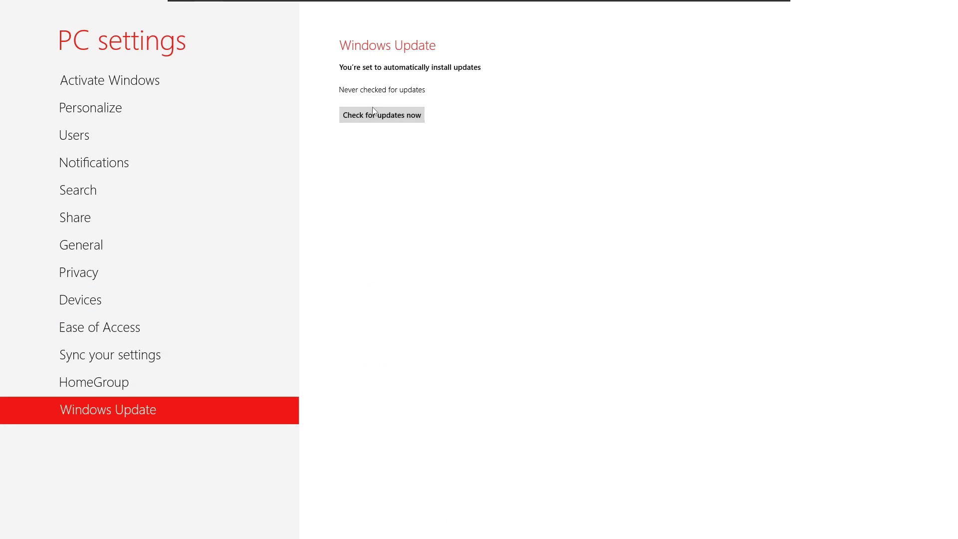
pyautogui.click(382, 115)
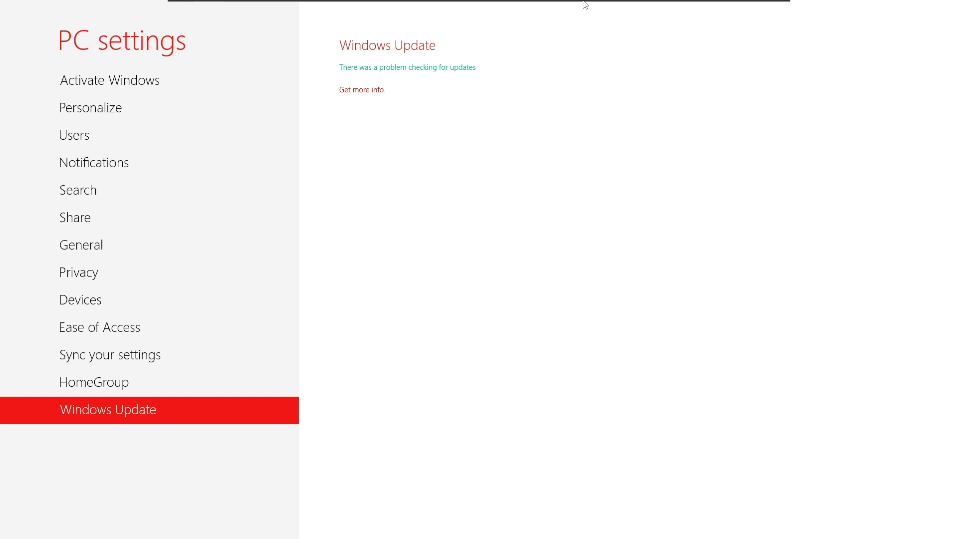
pyautogui.moveTo(797, 4)
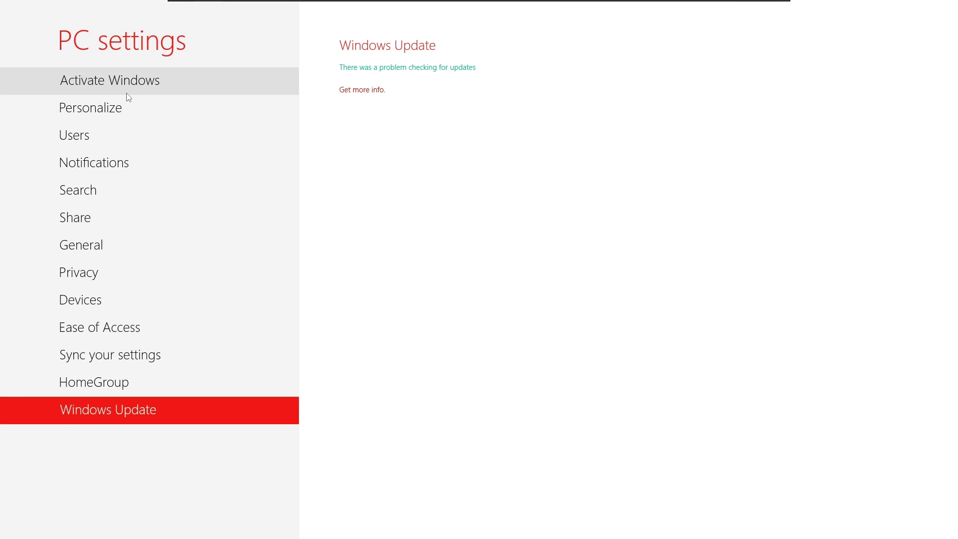
pyautogui.press('super+d')
pyautogui.moveTo(3, 4)
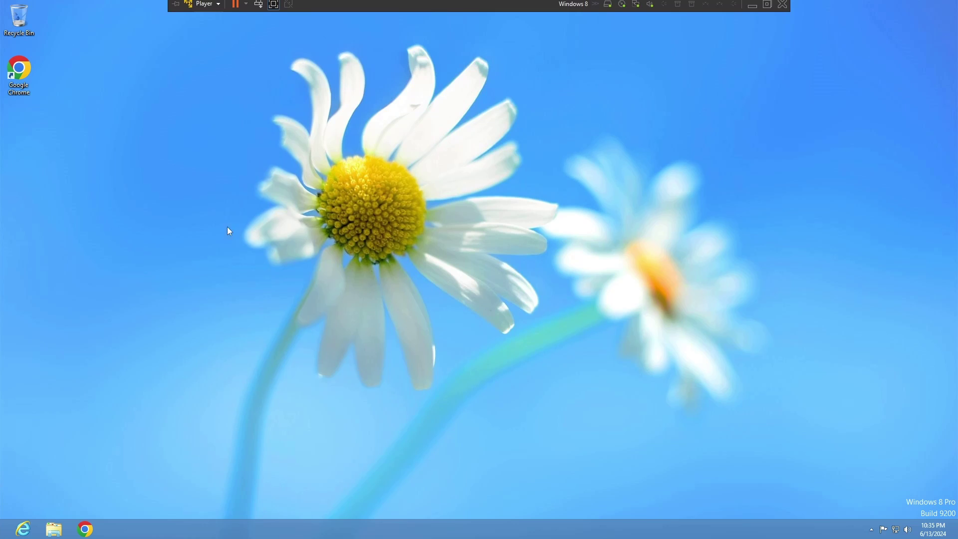
pyautogui.moveTo(951, 536)
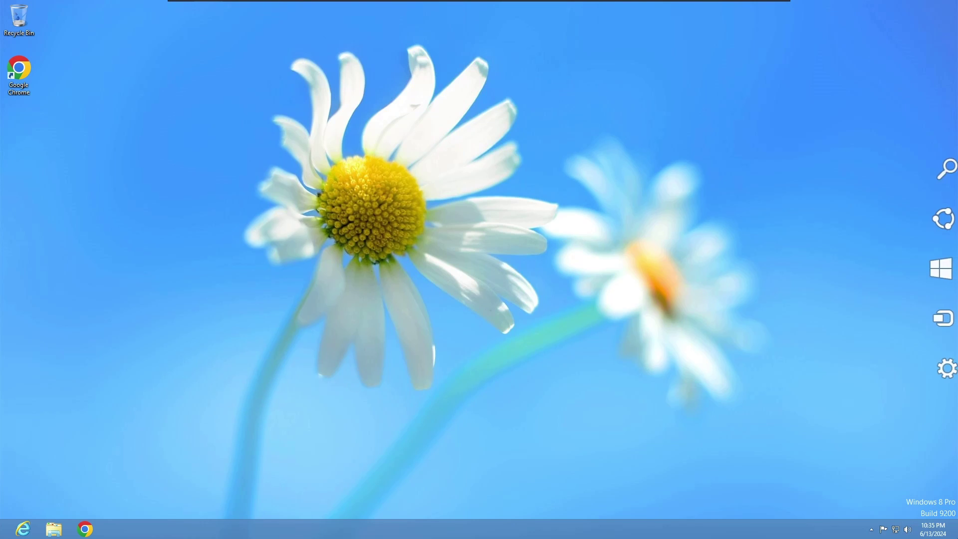
pyautogui.moveTo(936, 324)
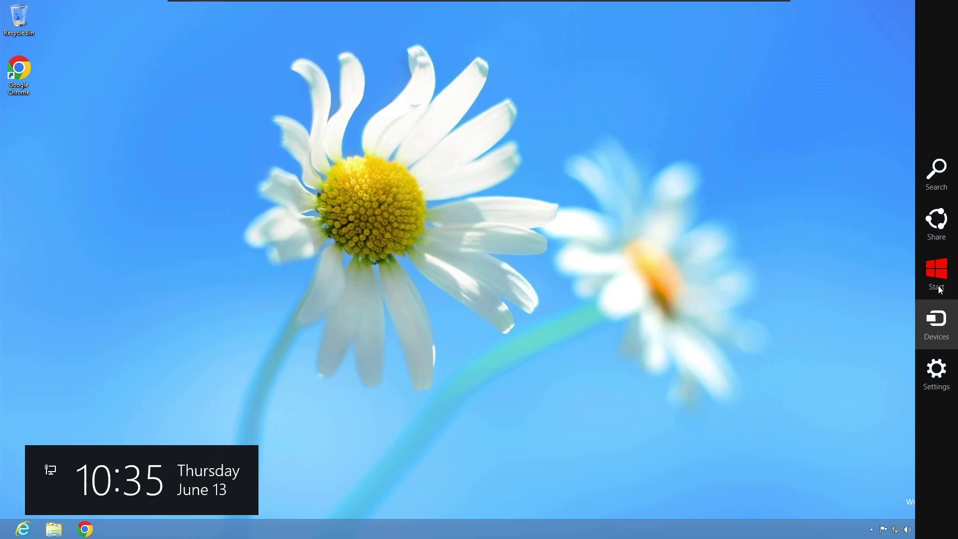
pyautogui.click(940, 174)
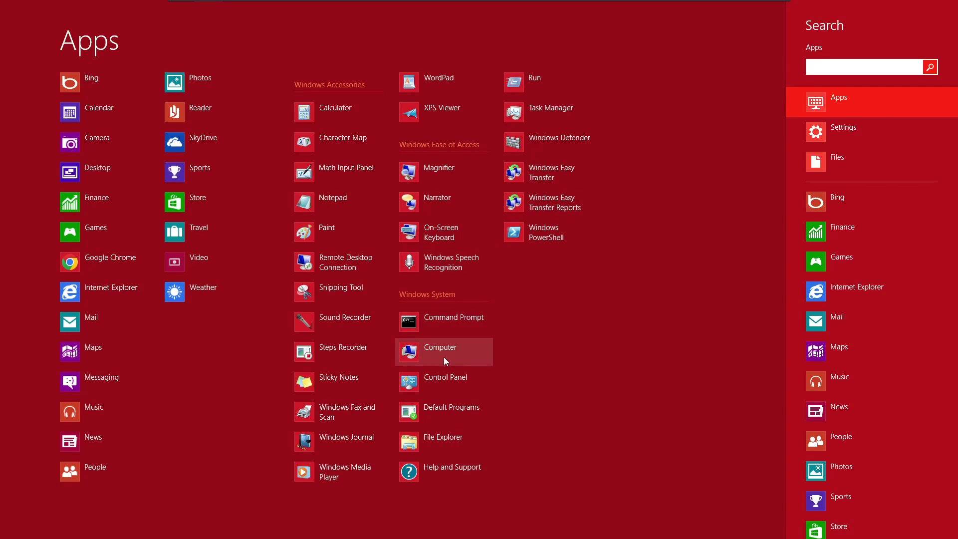
pyautogui.click(441, 383)
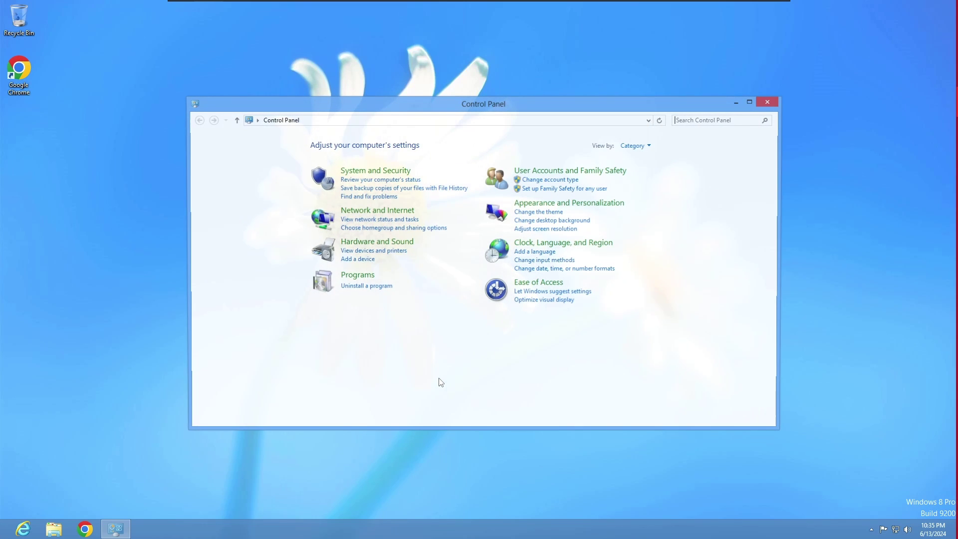
pyautogui.click(555, 230)
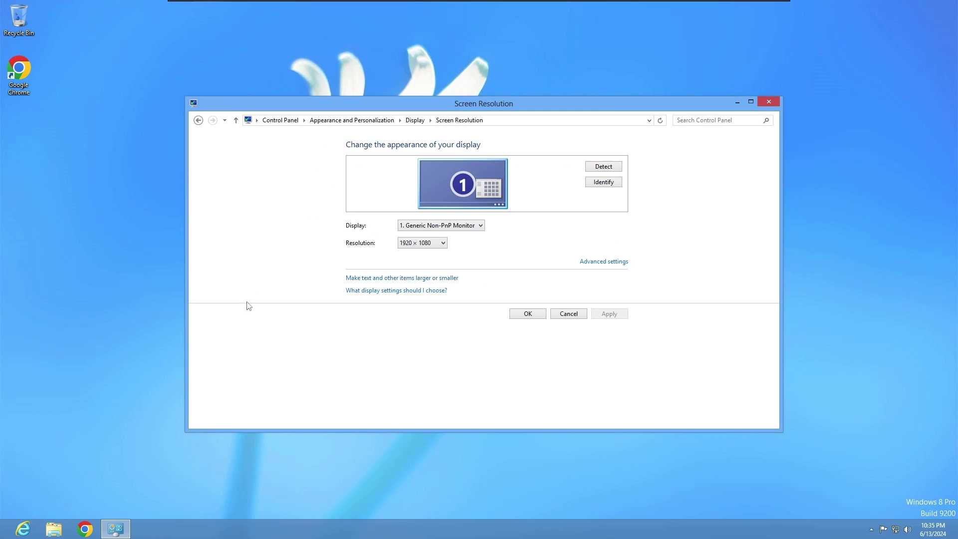
pyautogui.click(198, 121)
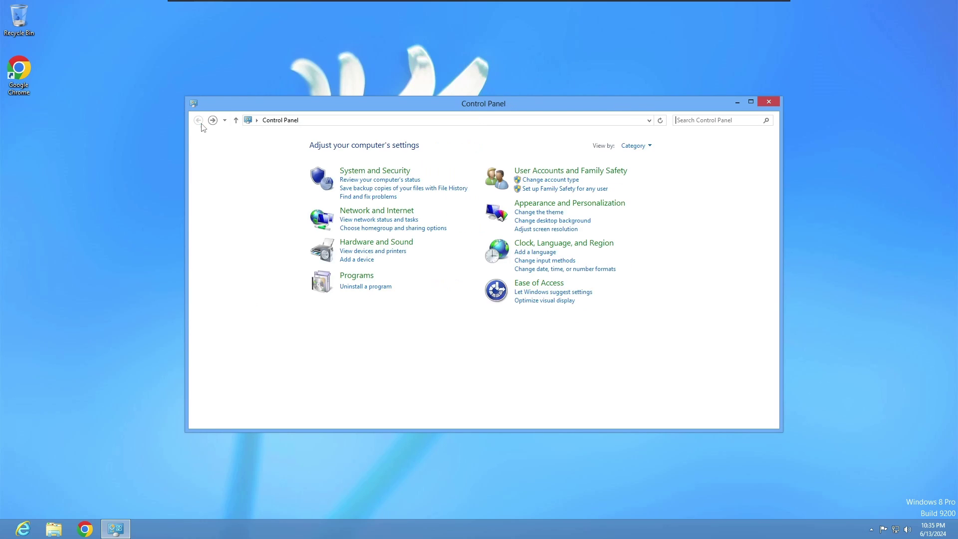
pyautogui.click(551, 214)
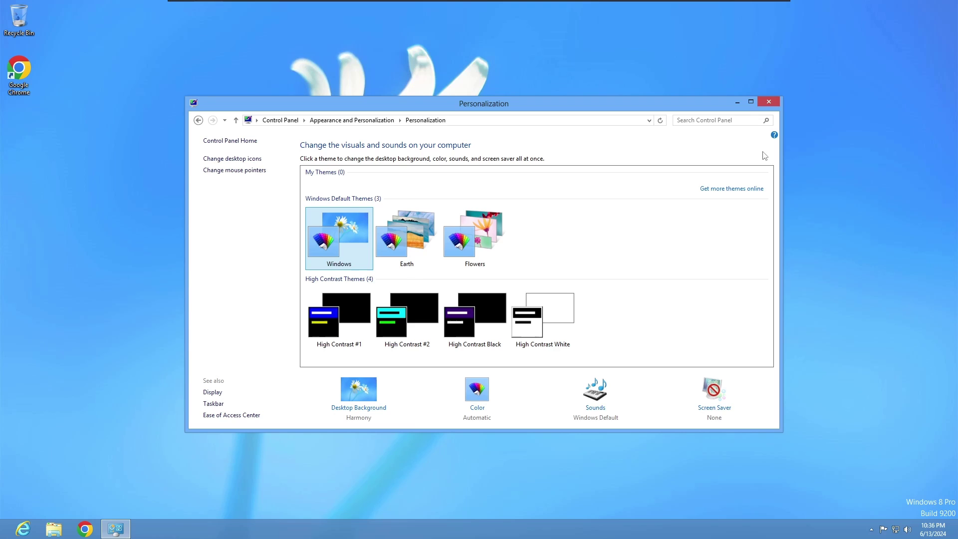
pyautogui.click(769, 103)
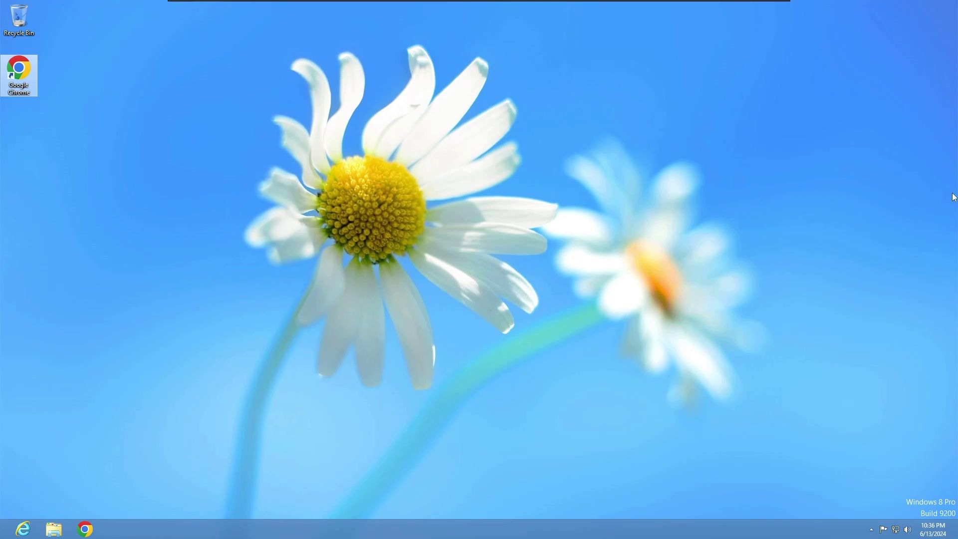
# Start File Explorer from the Apps list and show the Downloads folder.
pyautogui.moveTo(955, 3)
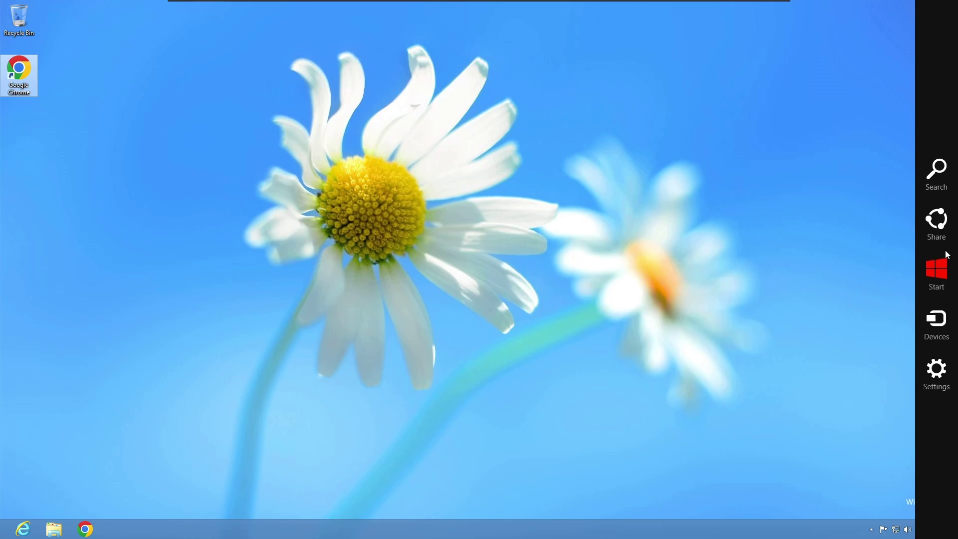
pyautogui.click(936, 173)
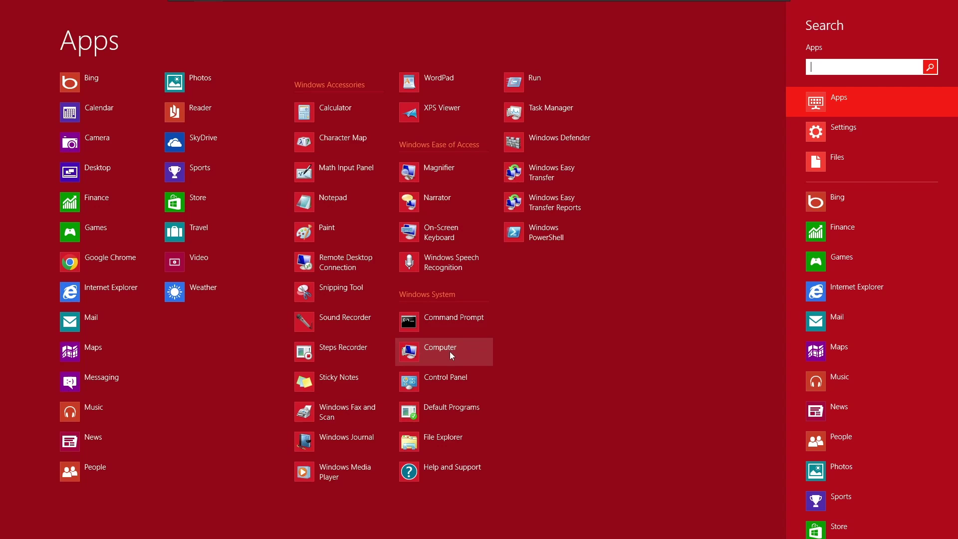
pyautogui.click(407, 441)
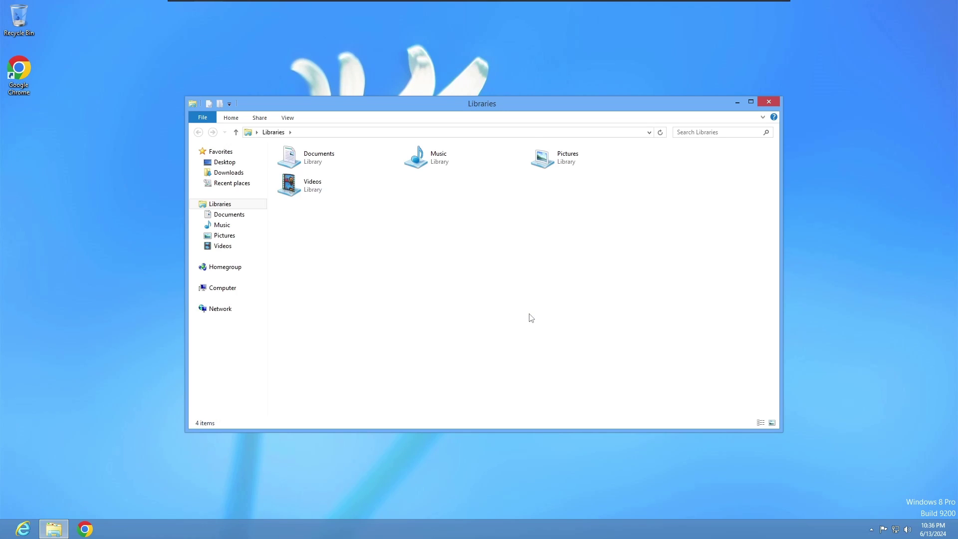
pyautogui.click(239, 172)
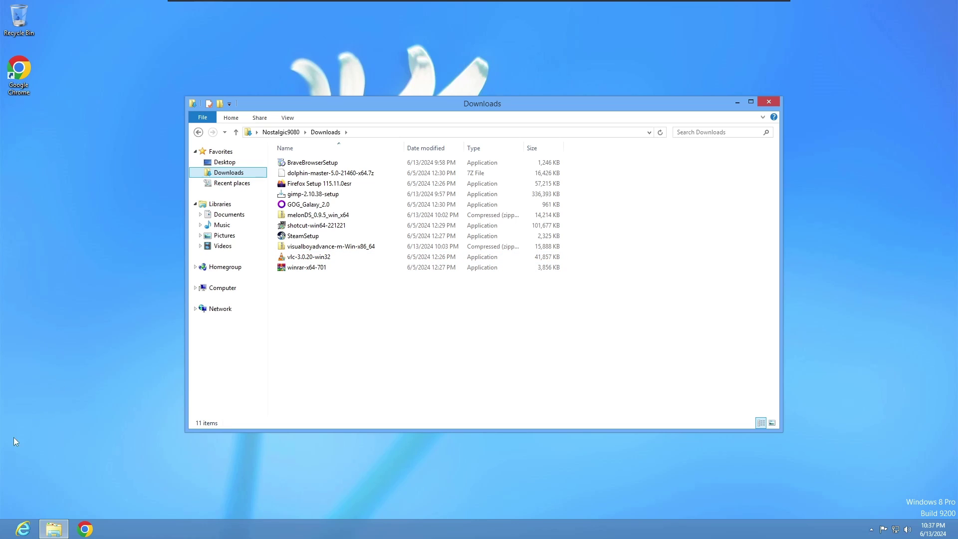
# Unpin Internet Explorer from the taskbar and return to the desktop.
pyautogui.rightClick(28, 534)
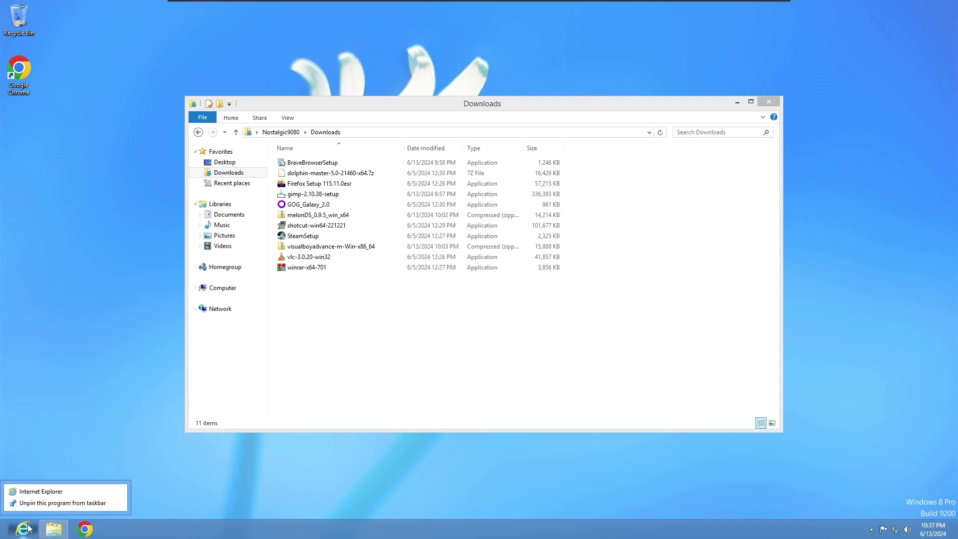
pyautogui.click(31, 507)
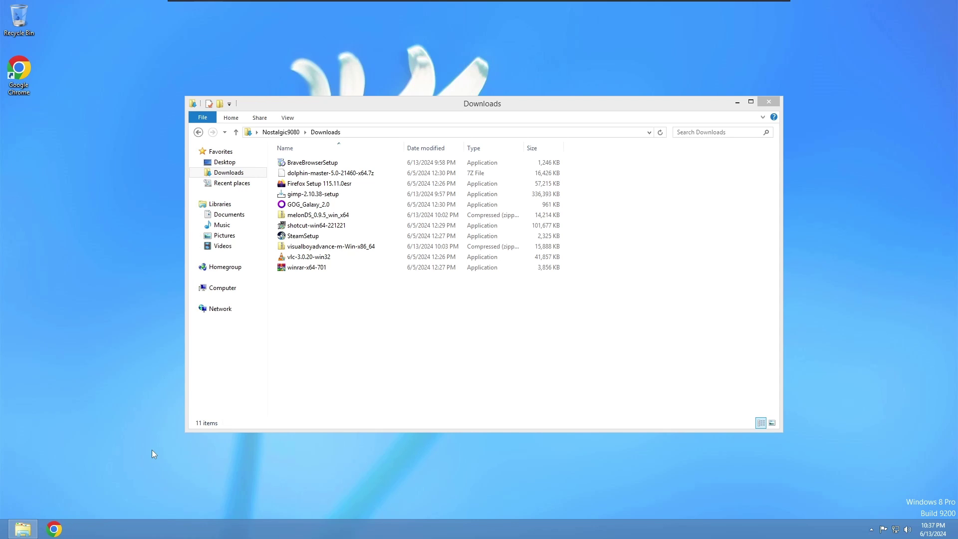
pyautogui.moveTo(2, 537)
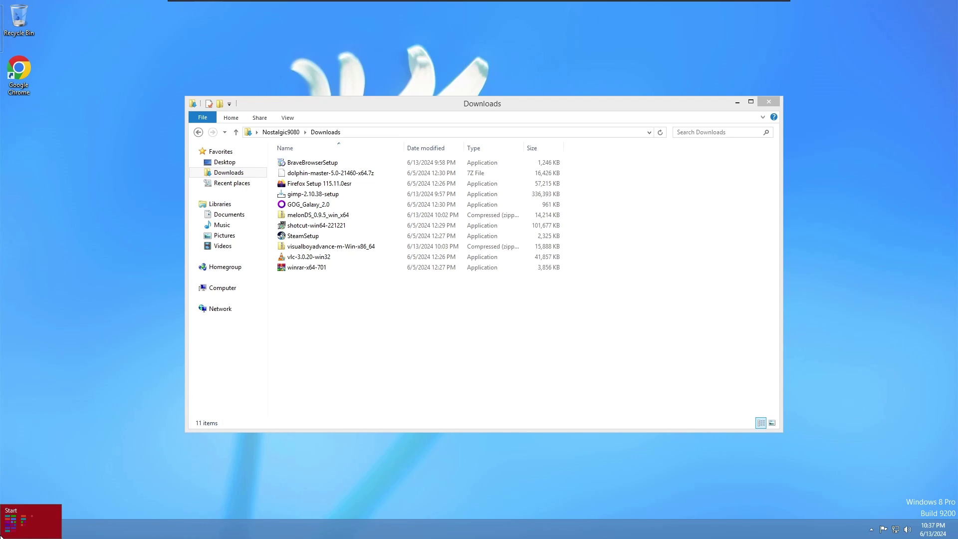
pyautogui.click(13, 533)
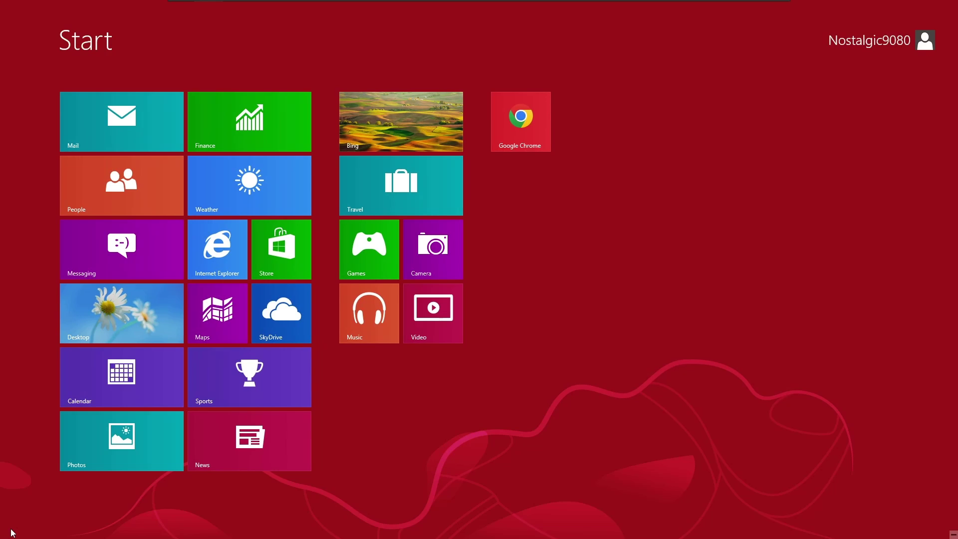
pyautogui.click(108, 330)
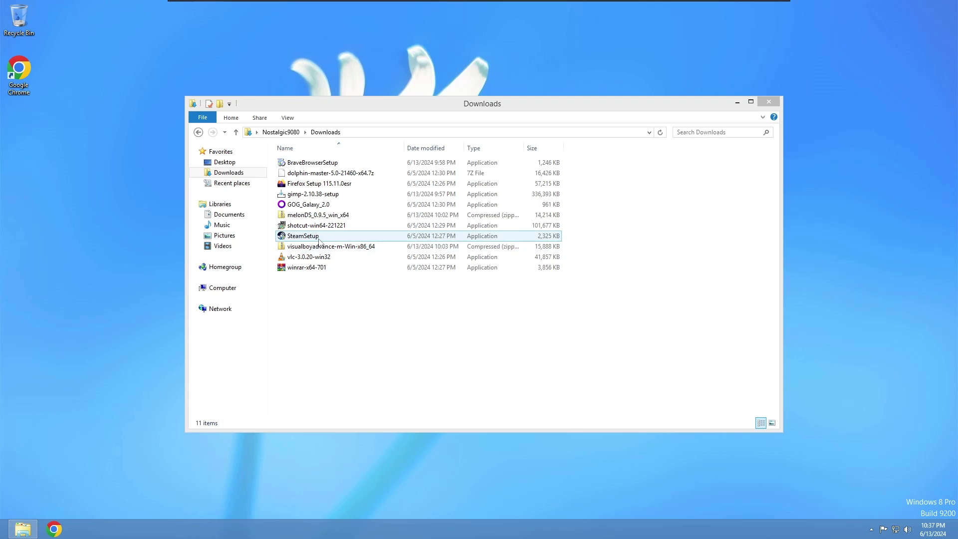
# Install Steam from SteamSetup with default language and folder, moving its updater window aside.
pyautogui.doubleClick(320, 238)
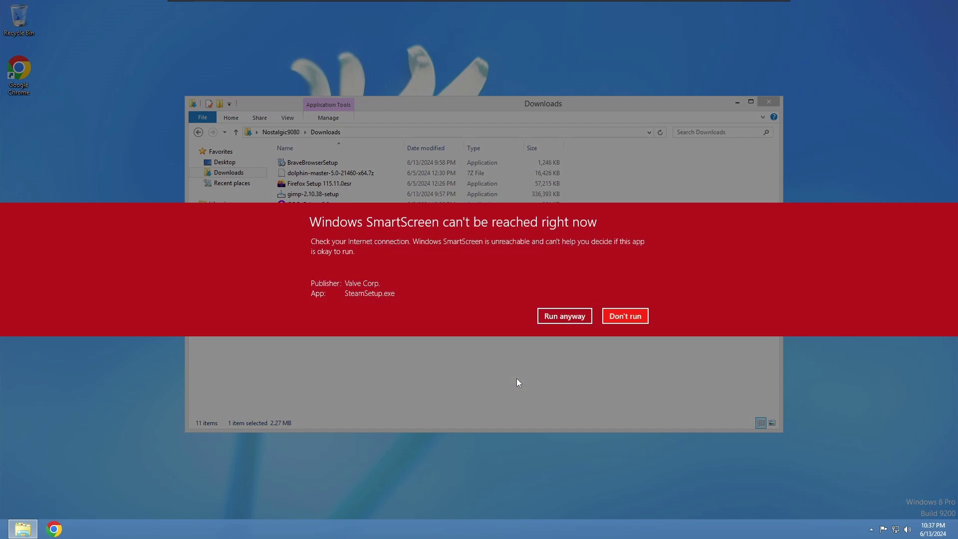
pyautogui.click(572, 319)
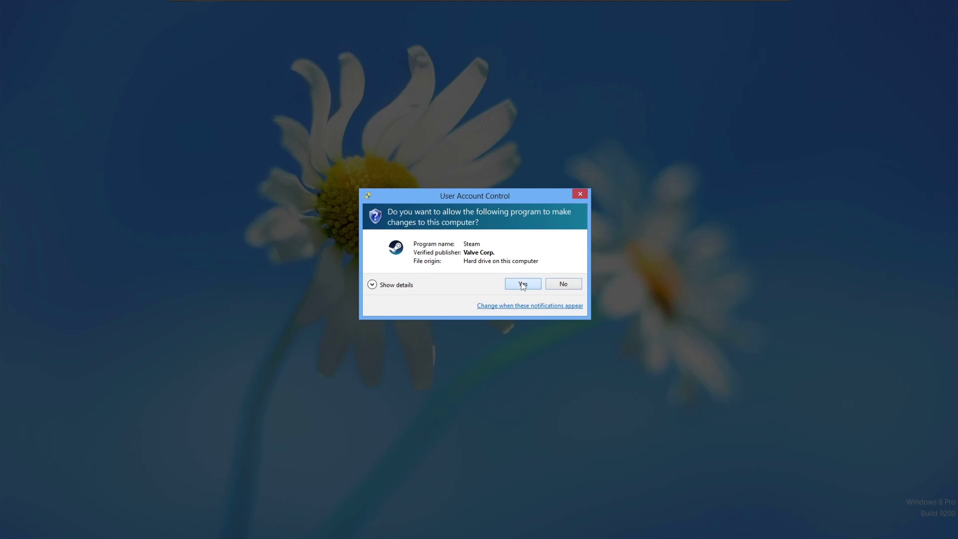
pyautogui.click(522, 284)
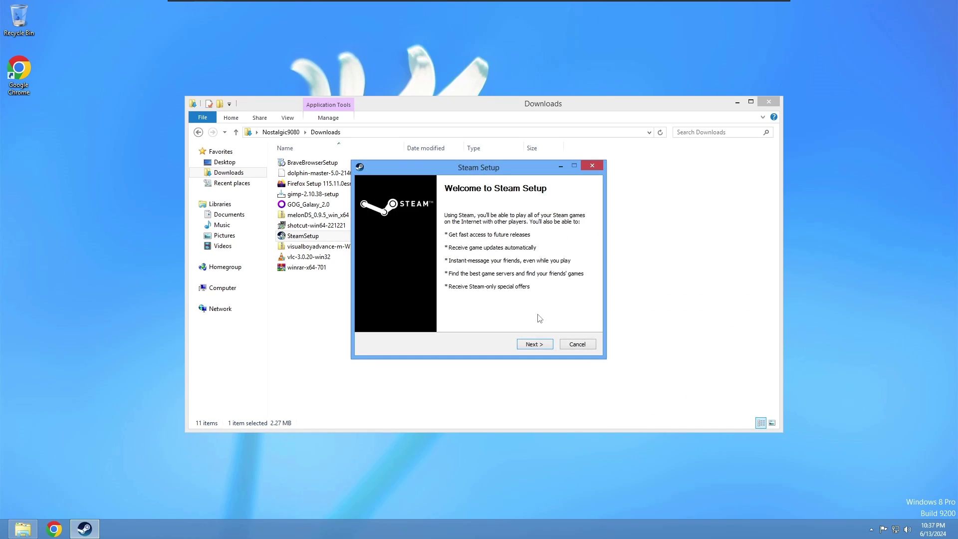
pyautogui.click(542, 348)
pyautogui.click(542, 348)
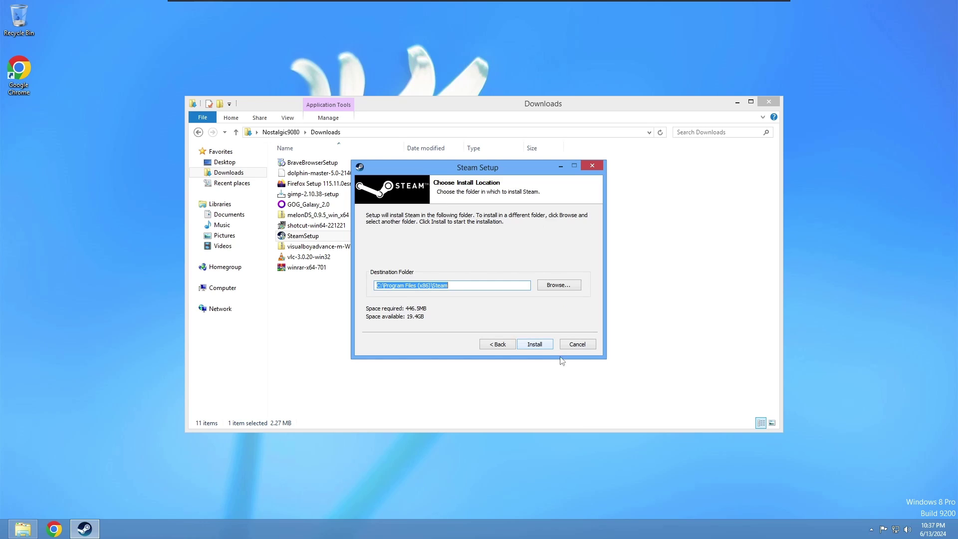
pyautogui.click(534, 345)
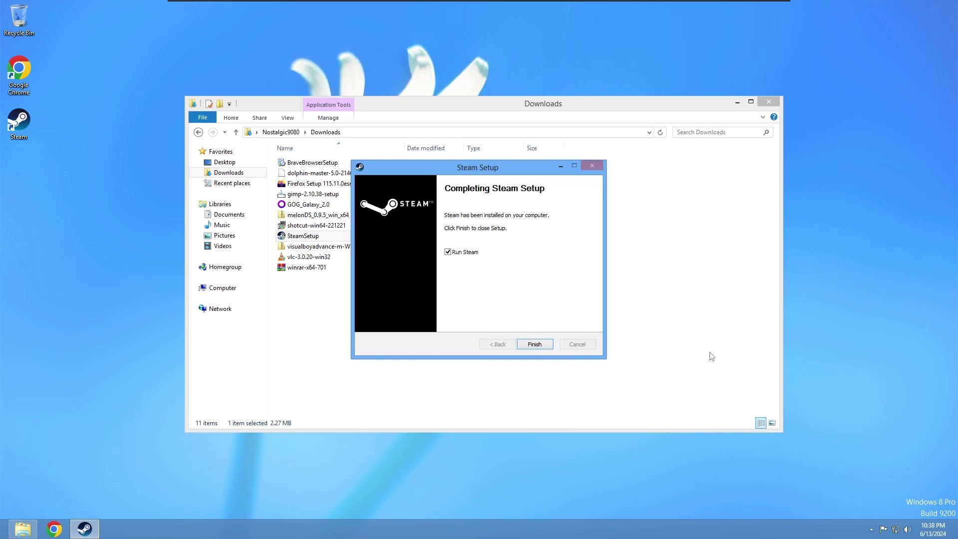
pyautogui.click(534, 347)
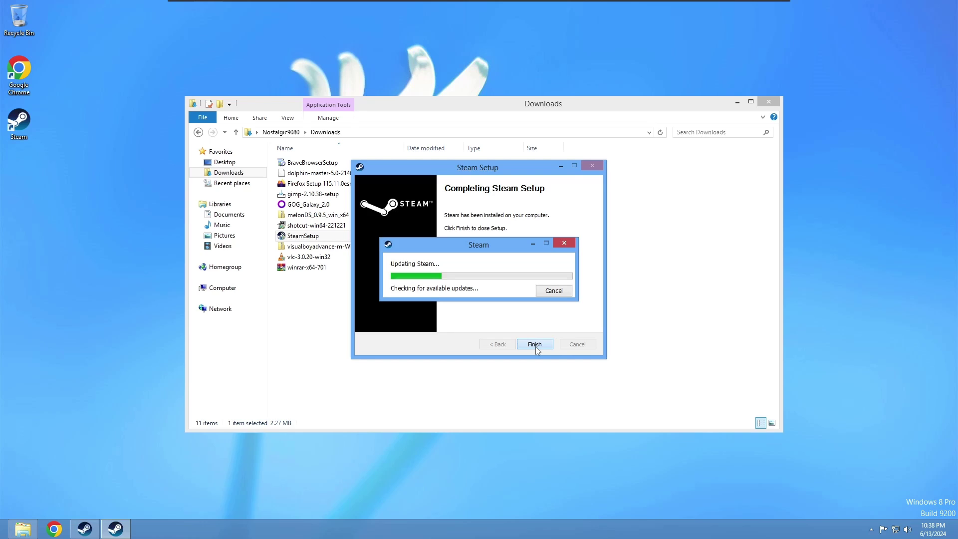
pyautogui.moveTo(494, 245); pyautogui.dragTo(790, 45)
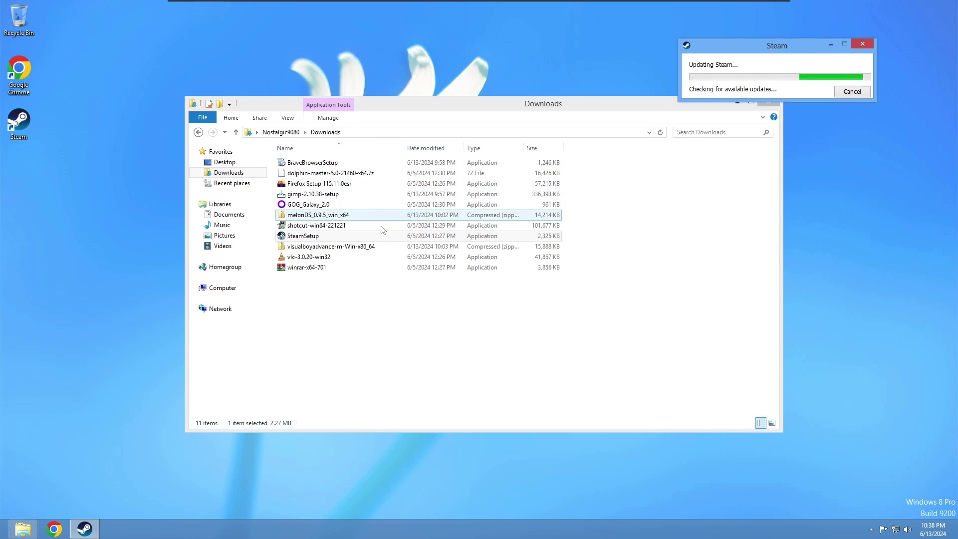
pyautogui.click(364, 331)
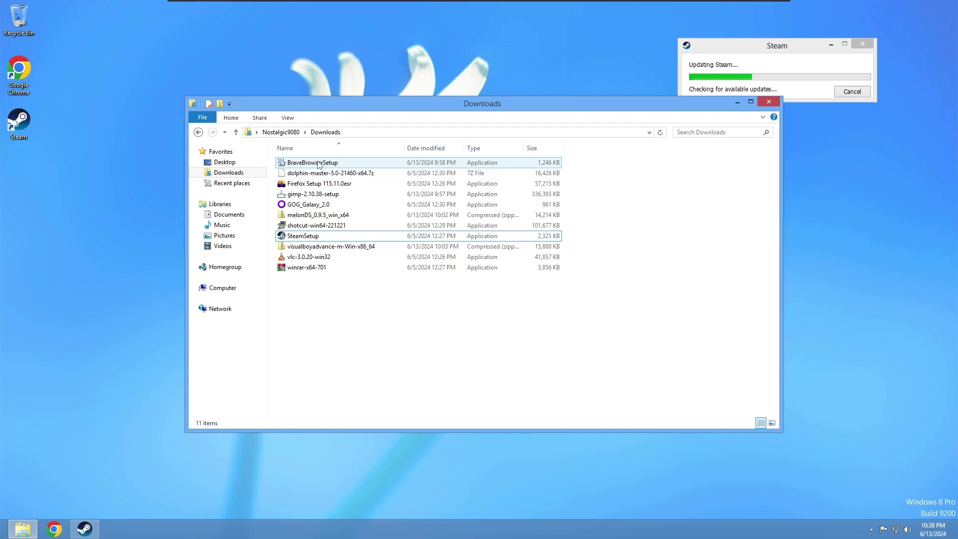
# Run BraveBrowserSetup past SmartScreen and UAC, then close its 'No update is available' notice.
pyautogui.doubleClick(319, 163)
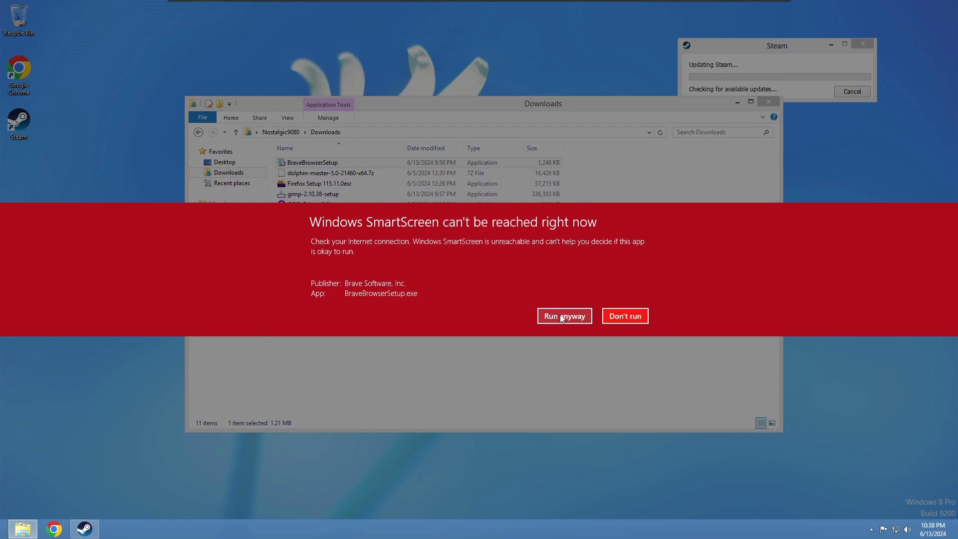
pyautogui.click(564, 317)
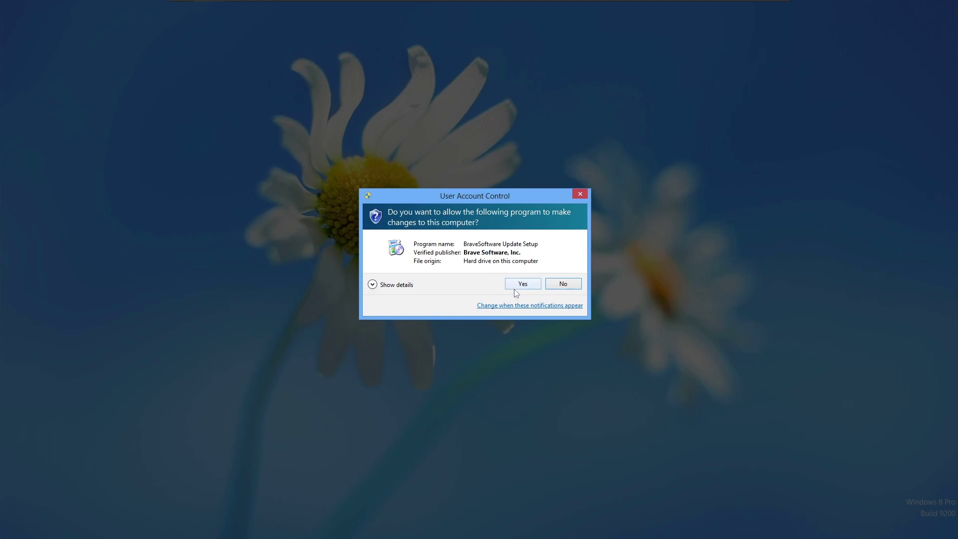
pyautogui.click(522, 283)
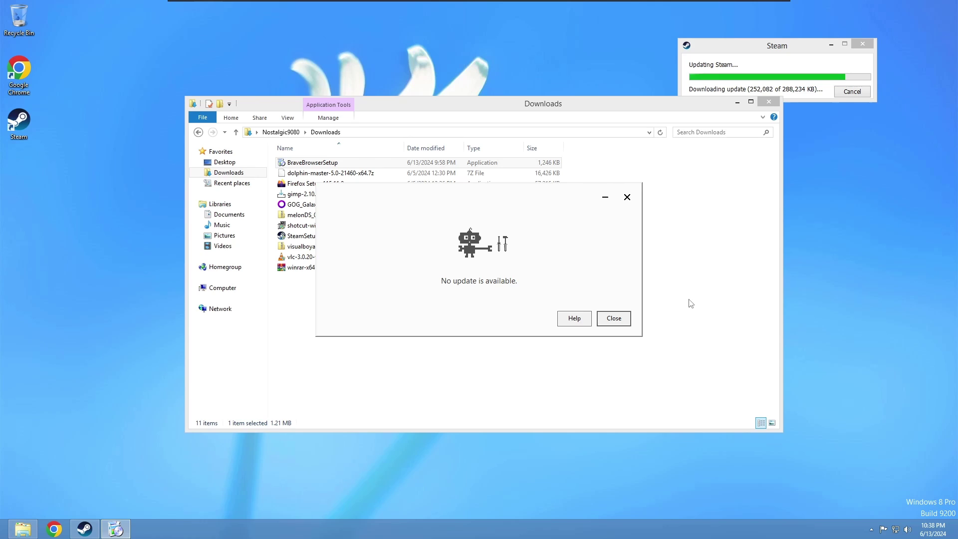
pyautogui.click(613, 318)
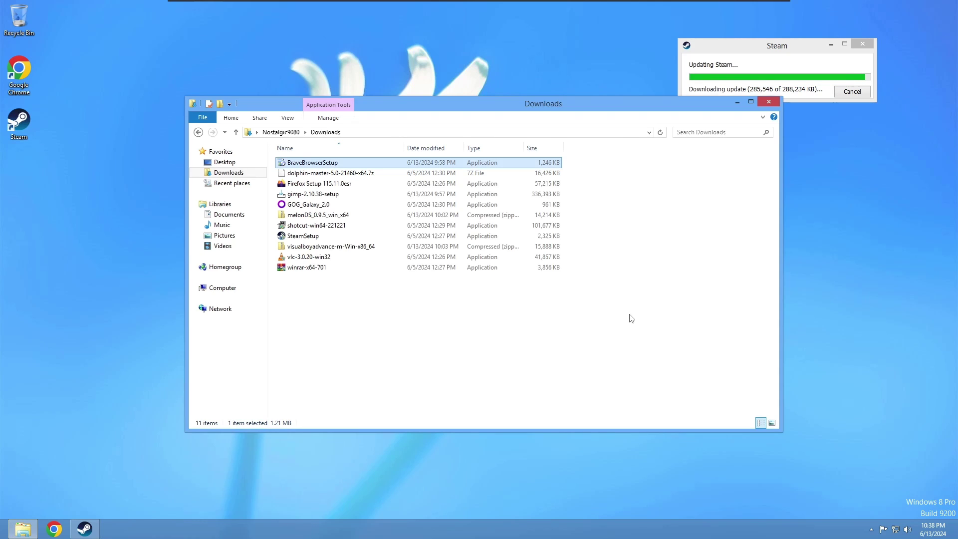
# Run the Firefox Setup installer past SmartScreen, finish it, and check the Start screen.
pyautogui.click(317, 187)
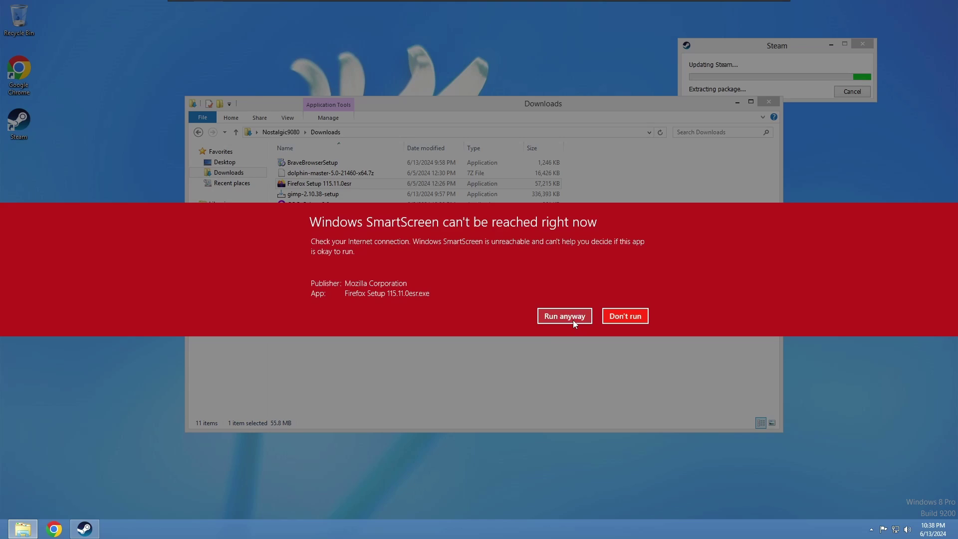
pyautogui.click(573, 319)
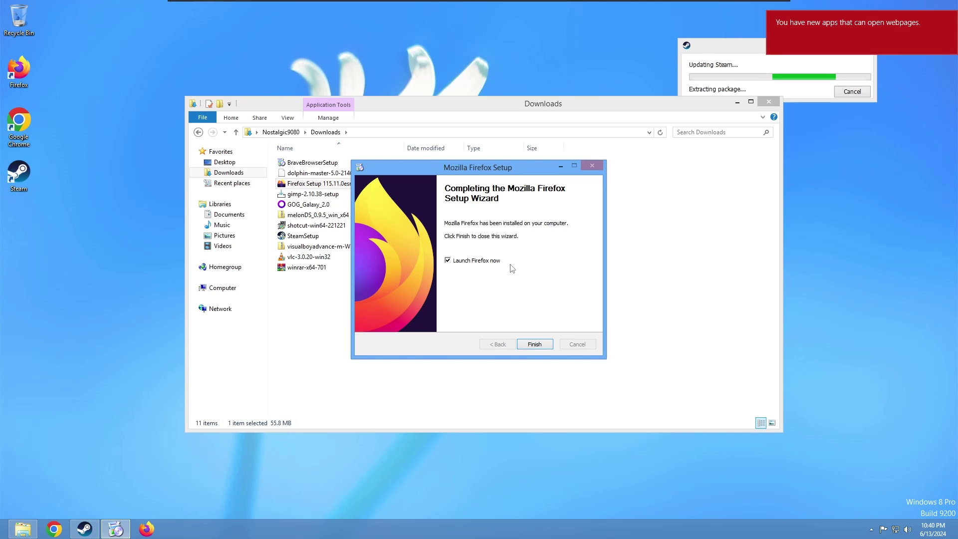
pyautogui.click(531, 345)
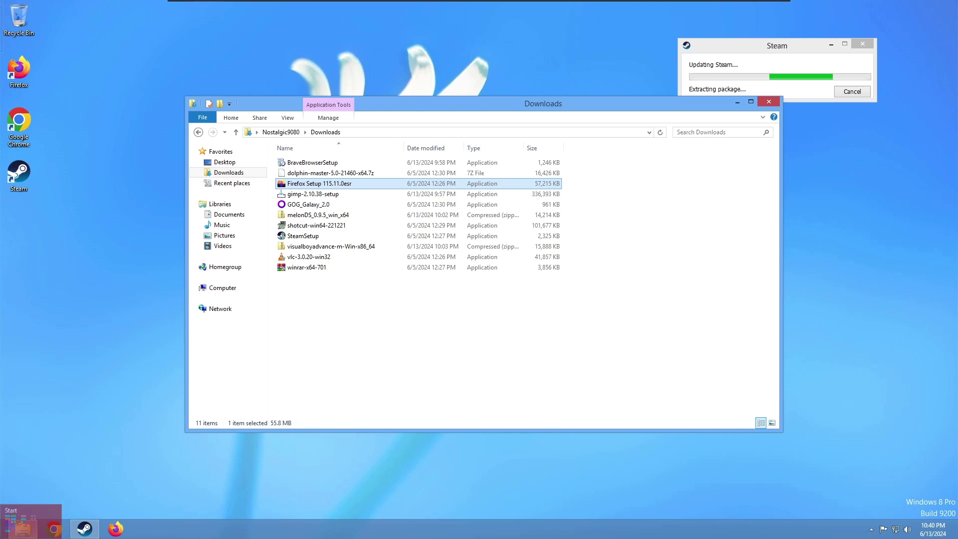
pyautogui.click(2, 537)
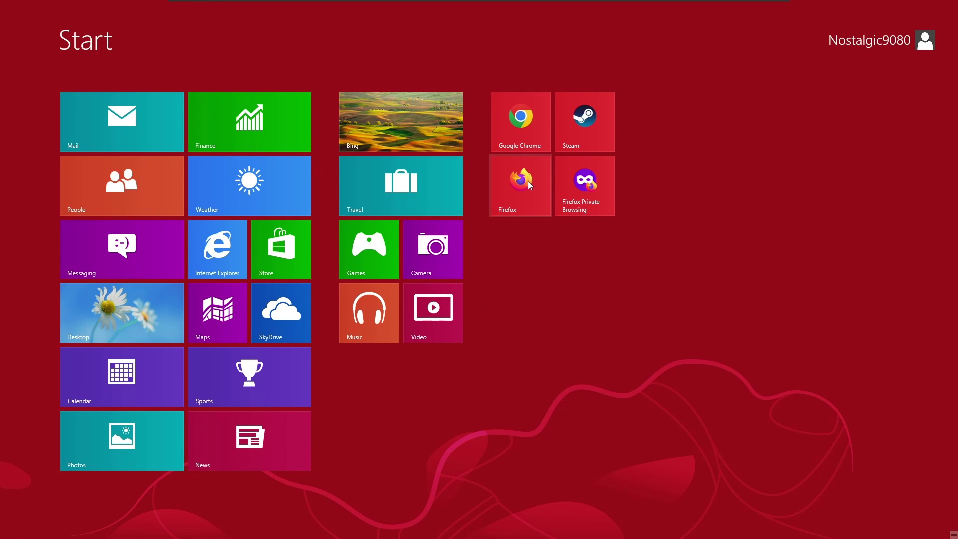
pyautogui.click(3, 537)
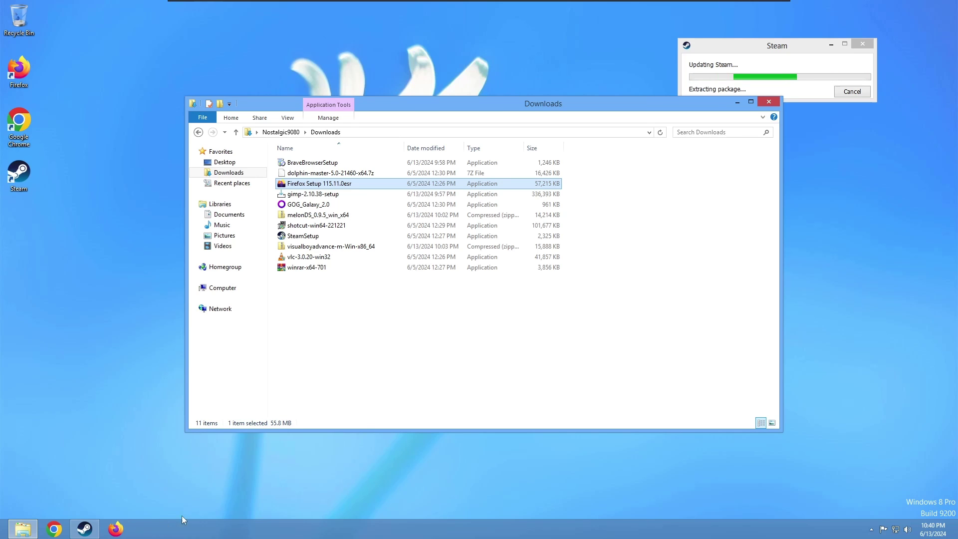
# Install GIMP 2.10.38 with English as the setup language and close the finished wizard.
pyautogui.click(330, 199)
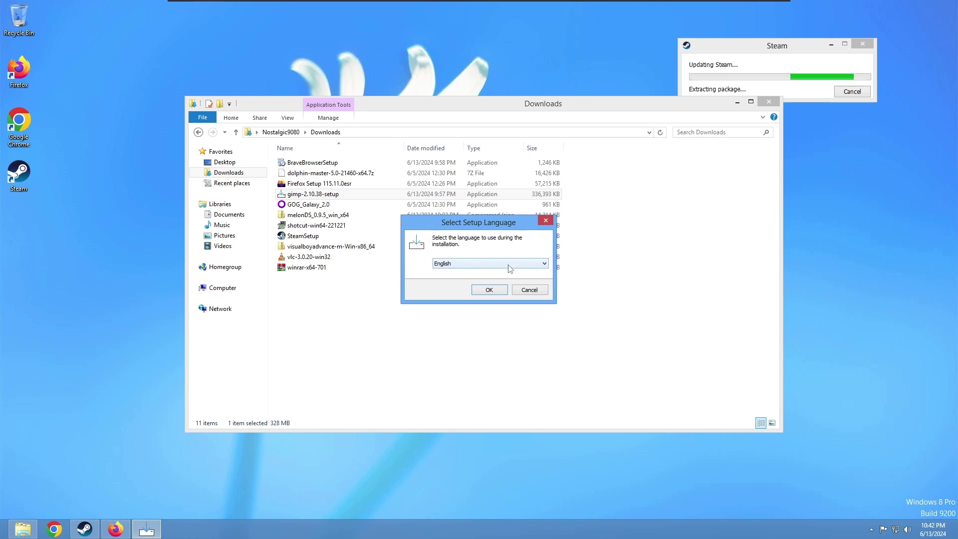
pyautogui.click(488, 290)
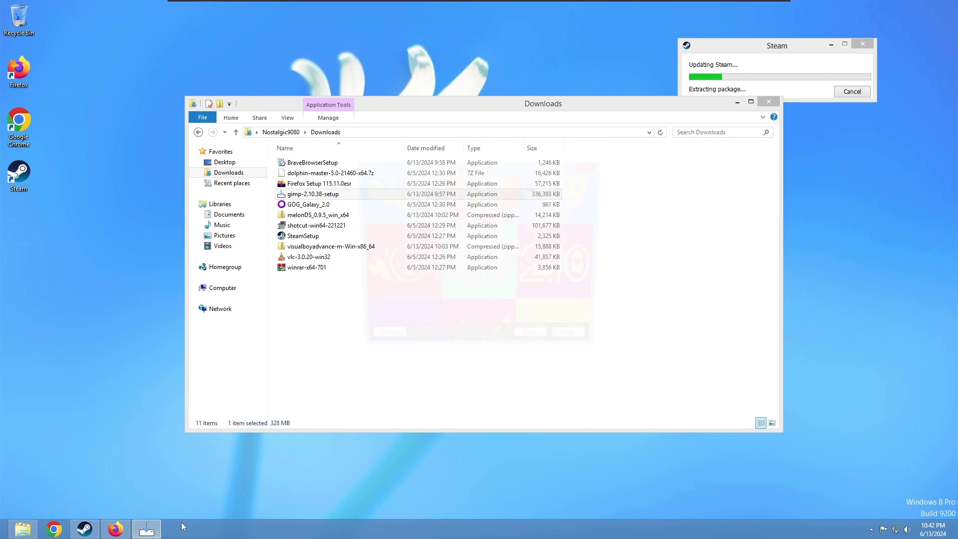
pyautogui.click(533, 345)
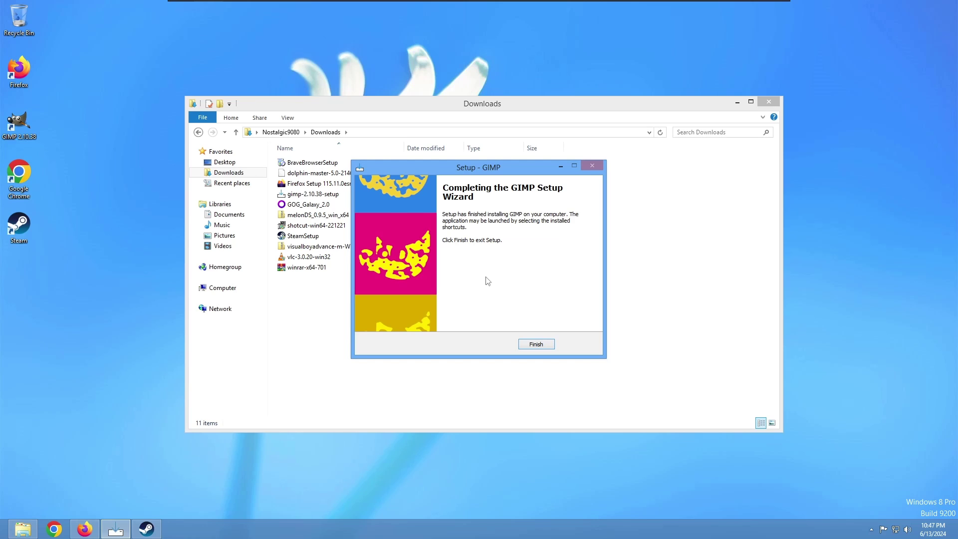
pyautogui.click(536, 345)
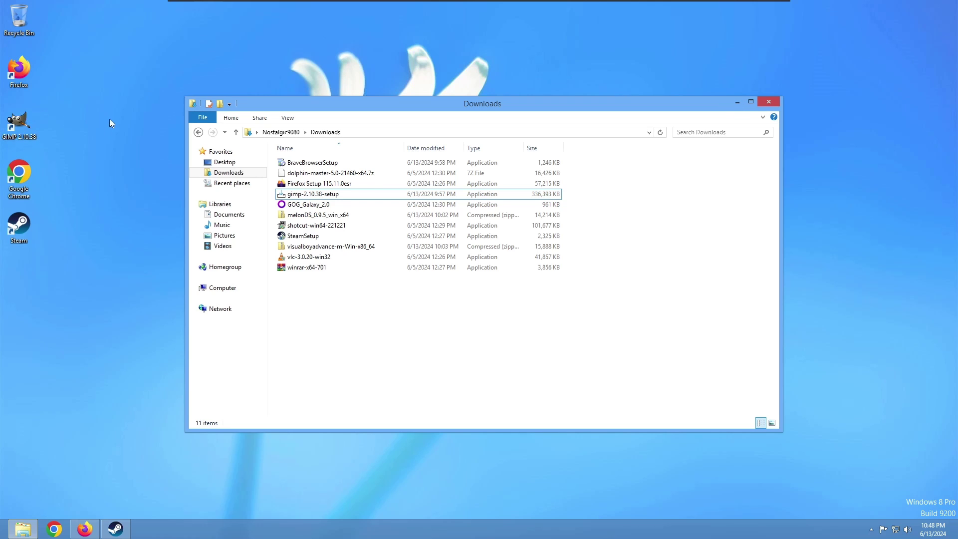
pyautogui.doubleClick(31, 116)
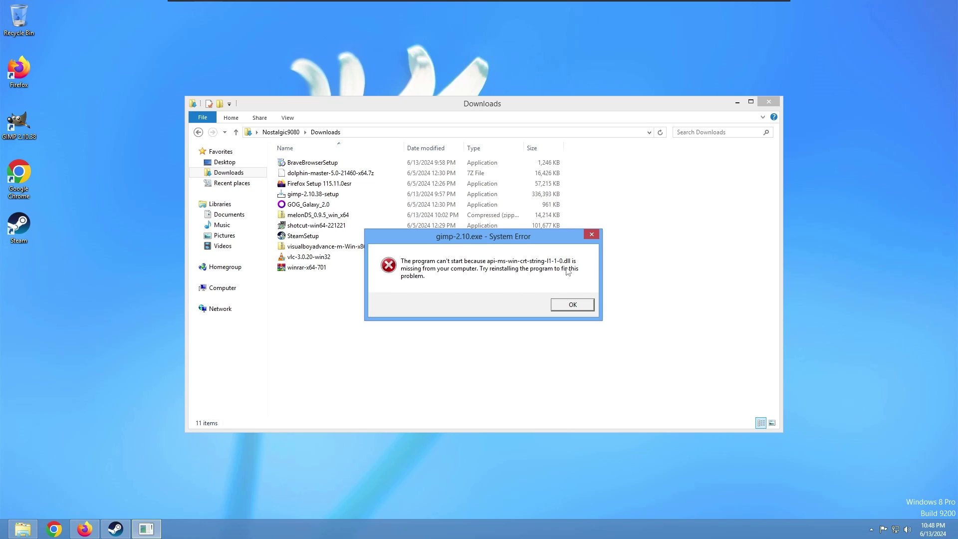
pyautogui.press('Return')
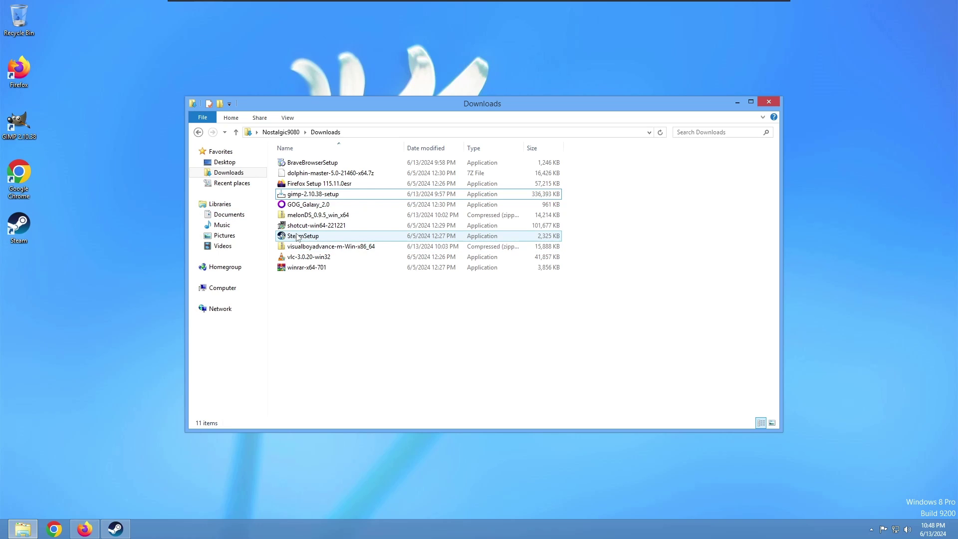
# Open the red Windows 8 end-of-support banner in the Steam Store and close its notice.
pyautogui.moveTo(298, 238)
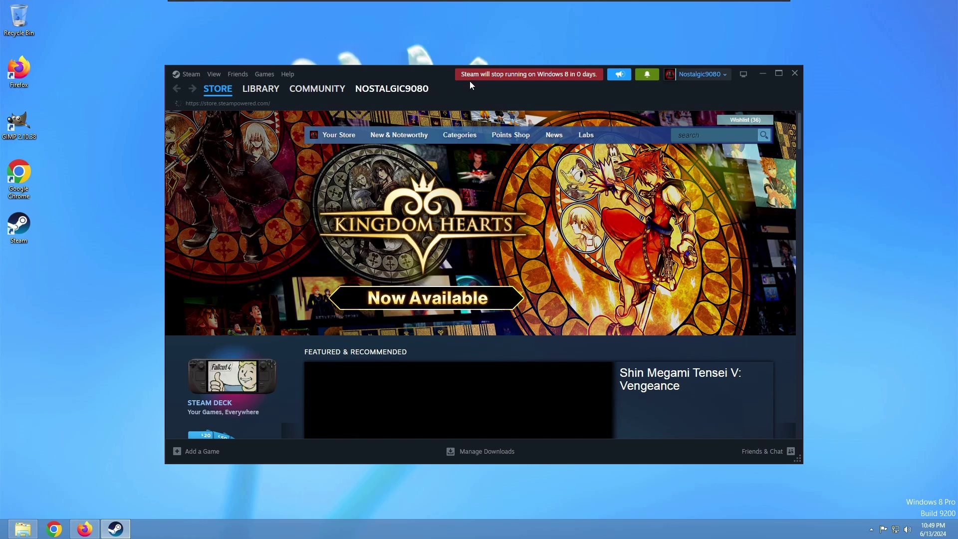
pyautogui.click(536, 82)
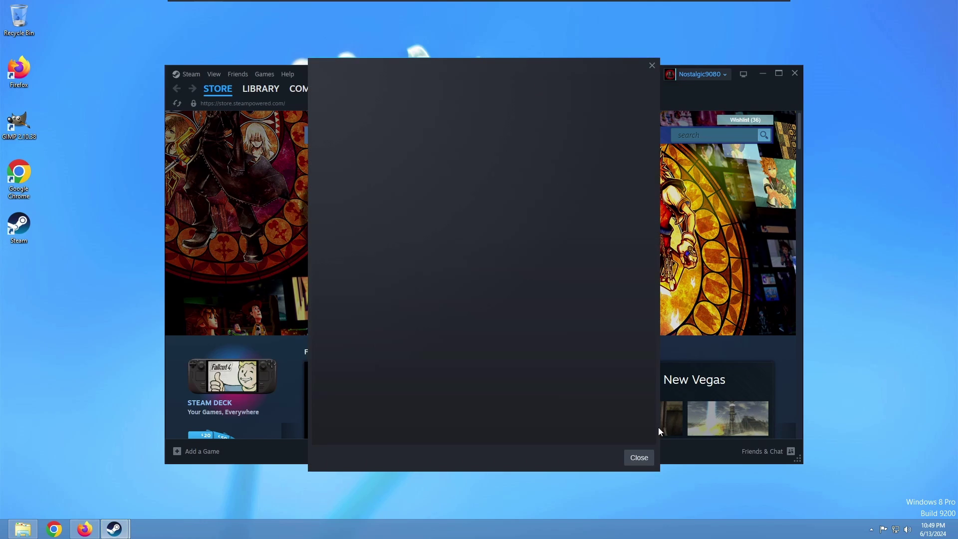
pyautogui.click(639, 457)
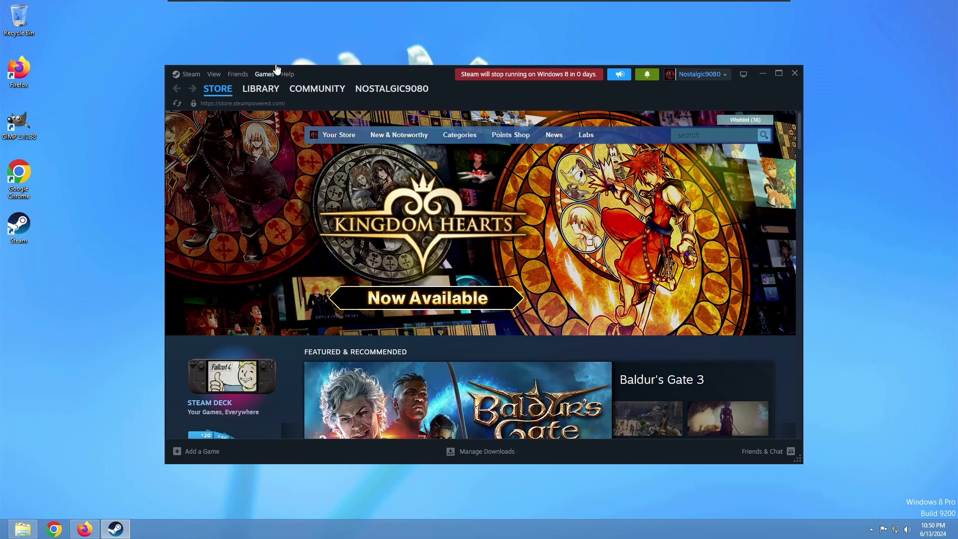
pyautogui.moveTo(260, 91)
# Install VLC 3.0.20 from vlc-3.0.20-win32 with the default licence and components.
pyautogui.click(761, 74)
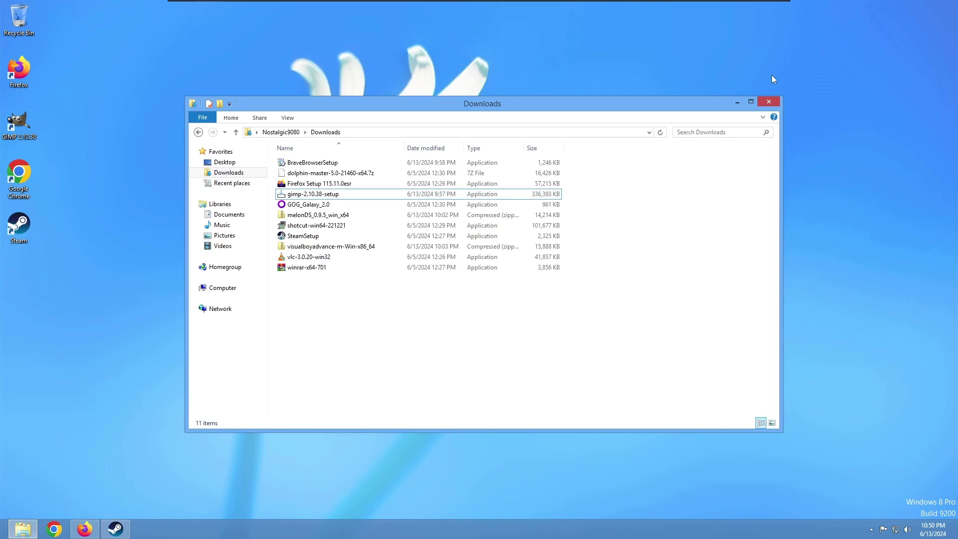
pyautogui.click(329, 198)
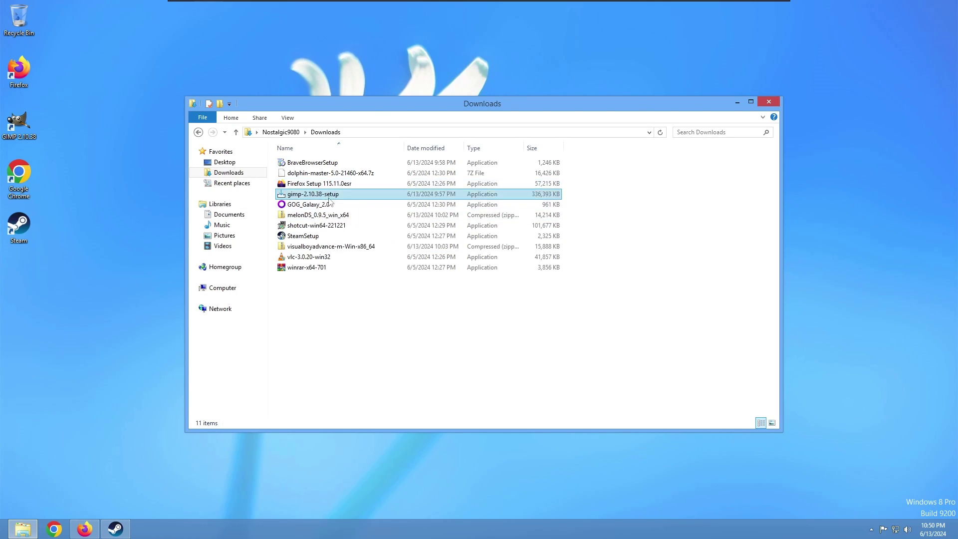
pyautogui.doubleClick(333, 258)
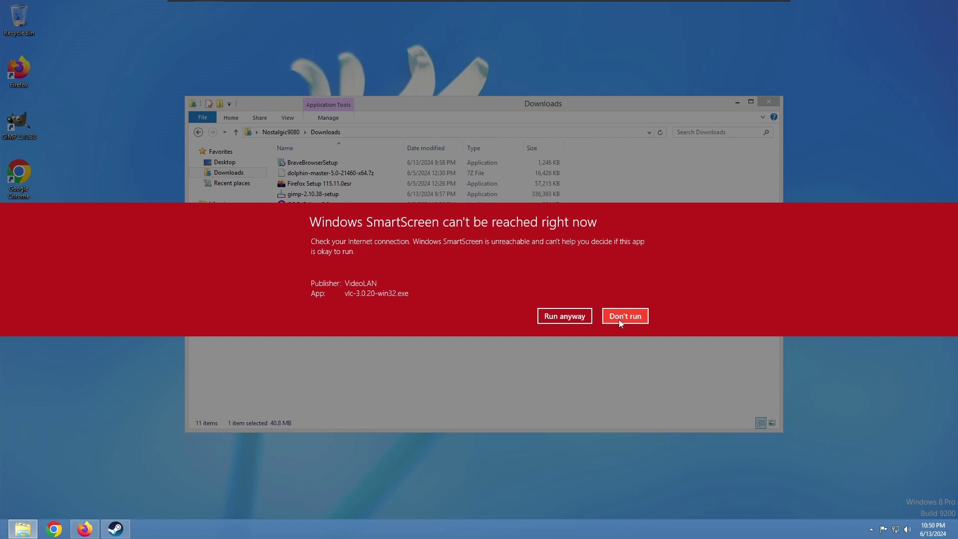
pyautogui.click(559, 318)
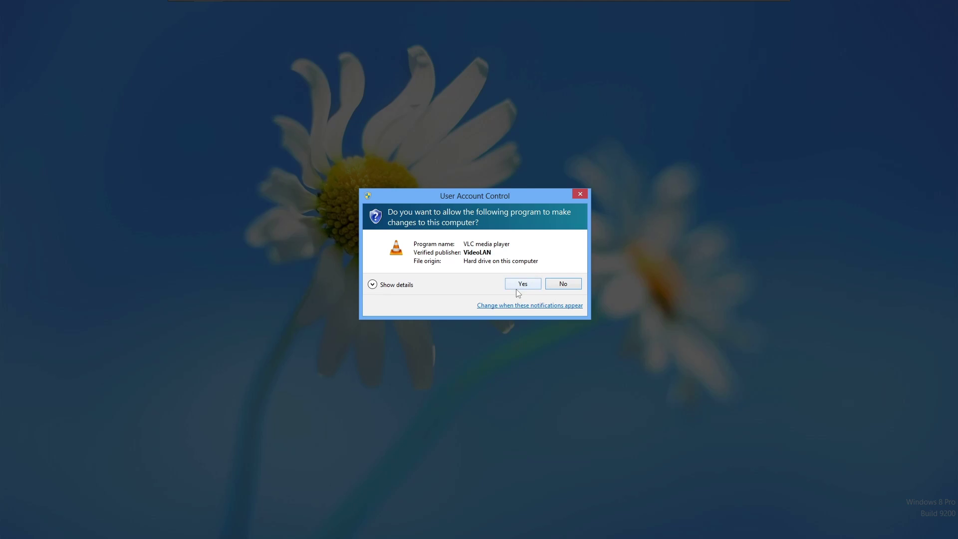
pyautogui.click(522, 284)
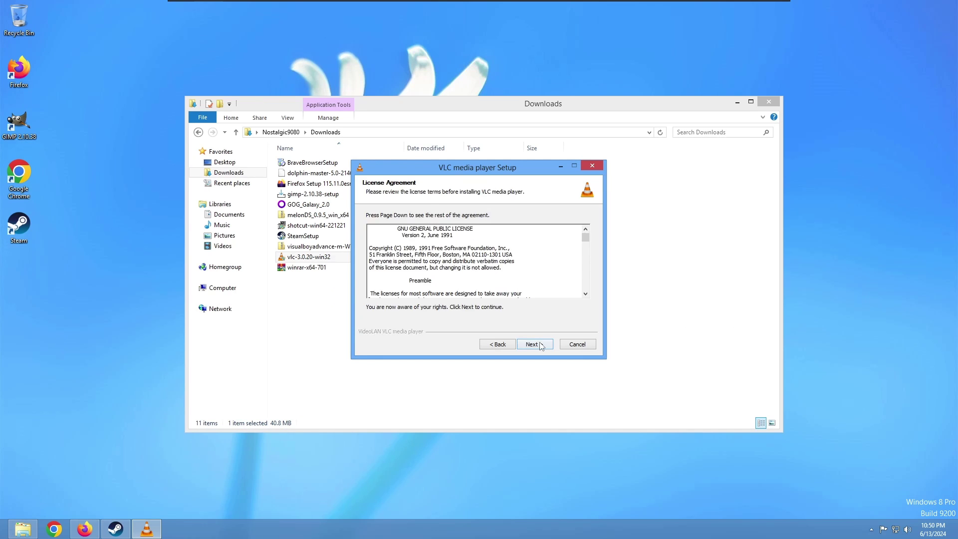
pyautogui.click(540, 345)
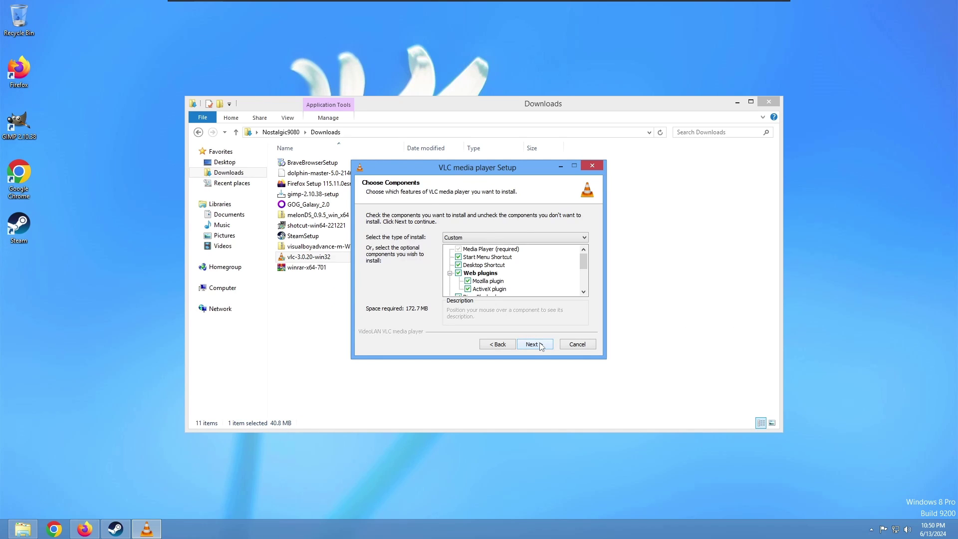
pyautogui.click(535, 344)
pyautogui.click(535, 344)
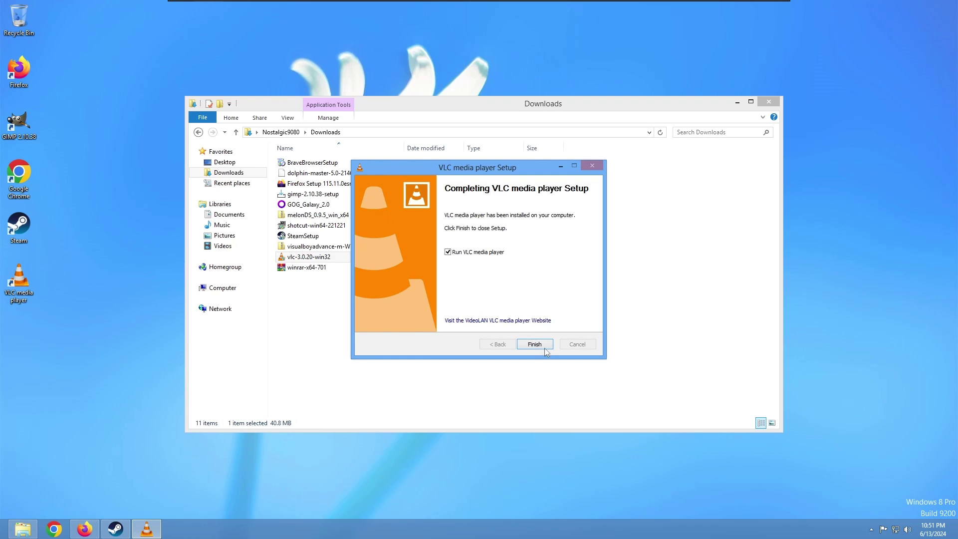
pyautogui.click(544, 346)
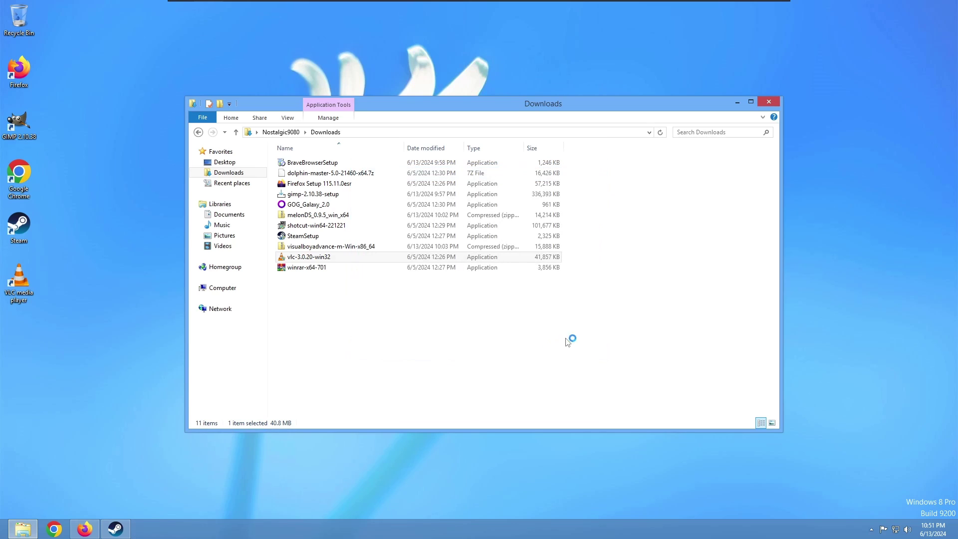
# Accept VLC's first-run privacy and network settings, then close the player.
pyautogui.click(737, 104)
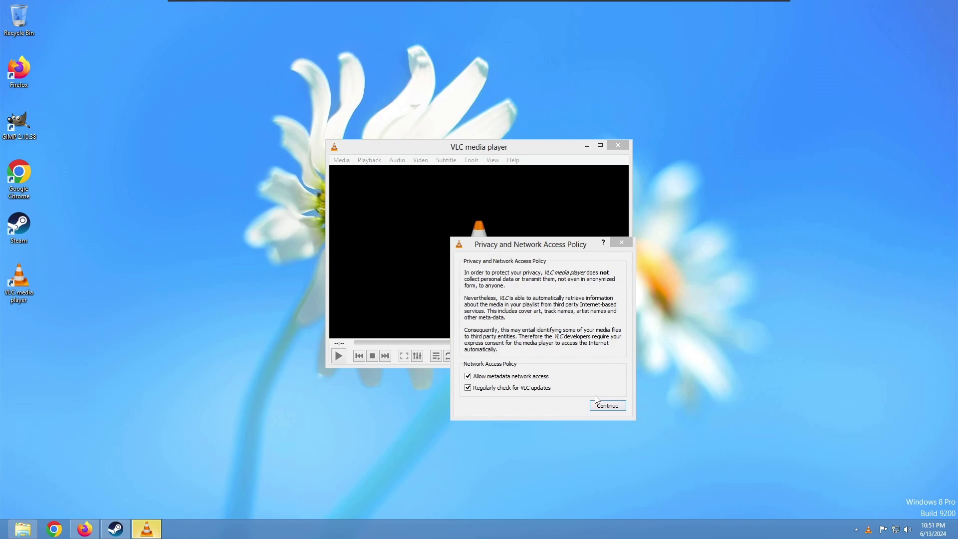
pyautogui.click(604, 405)
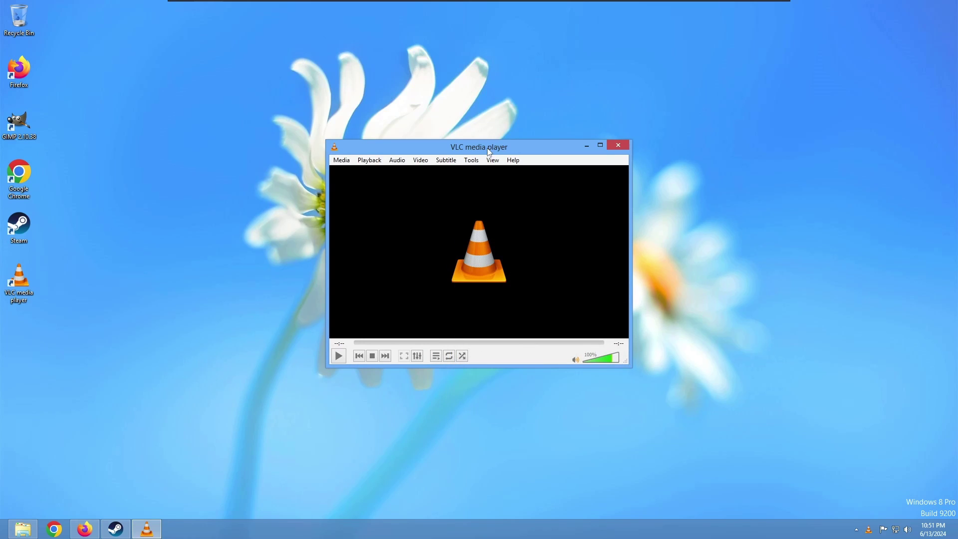
pyautogui.moveTo(488, 152); pyautogui.dragTo(573, 116)
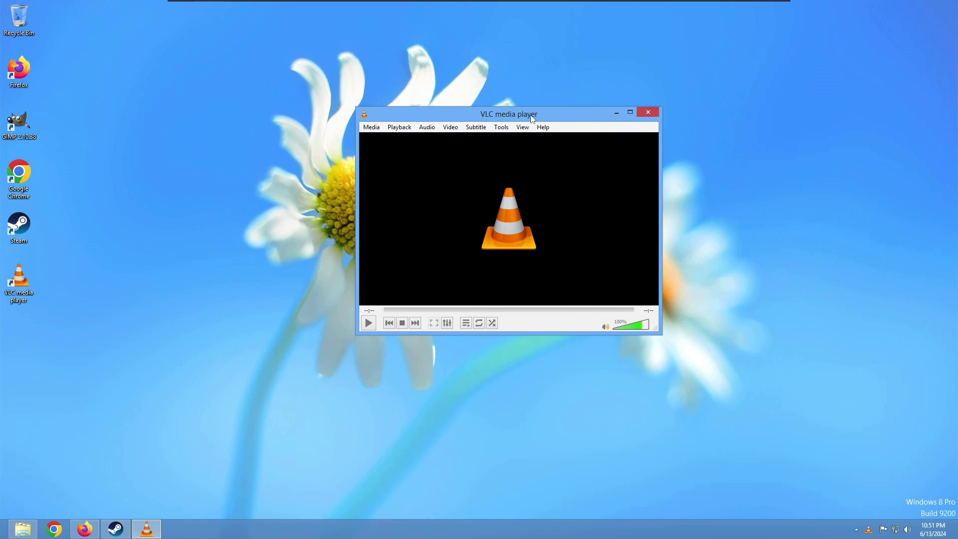
pyautogui.click(648, 113)
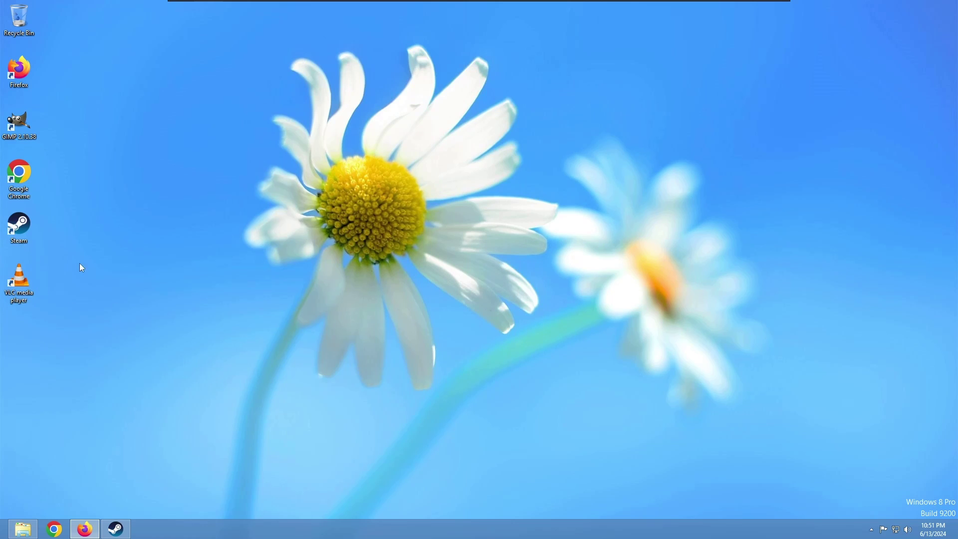
# Run winrar-x64-701 from Downloads and install WinRAR 7.01 into C:\Program Files\WinRAR with default associations.
pyautogui.click(23, 529)
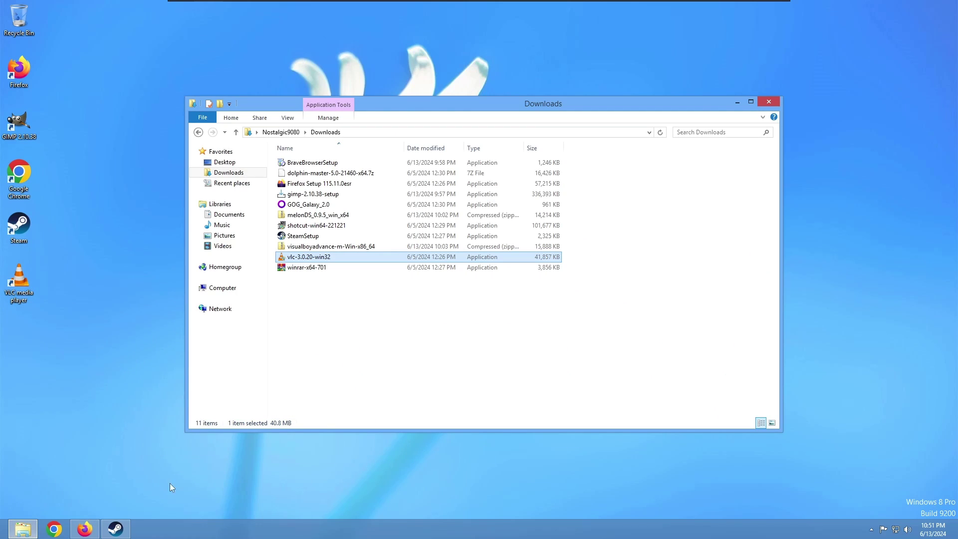
pyautogui.doubleClick(320, 269)
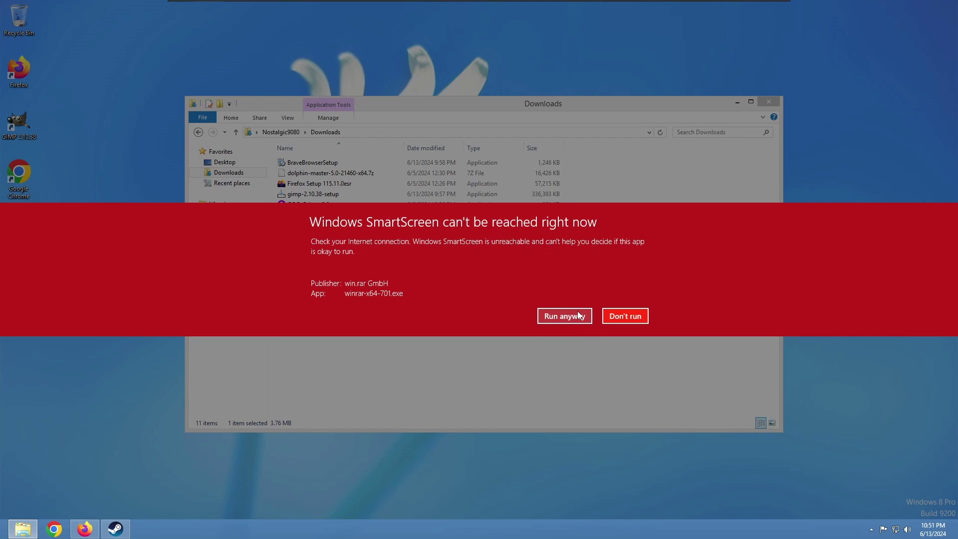
pyautogui.click(580, 317)
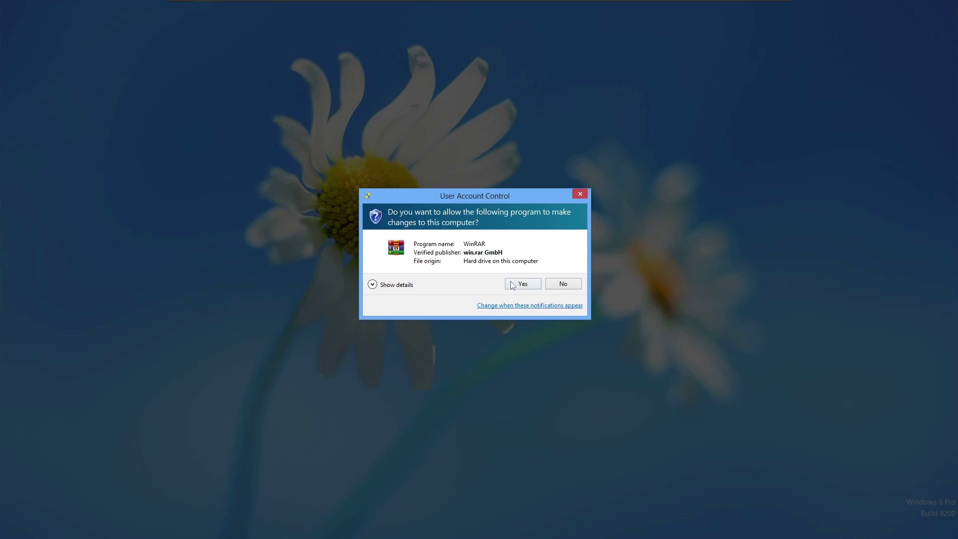
pyautogui.click(512, 283)
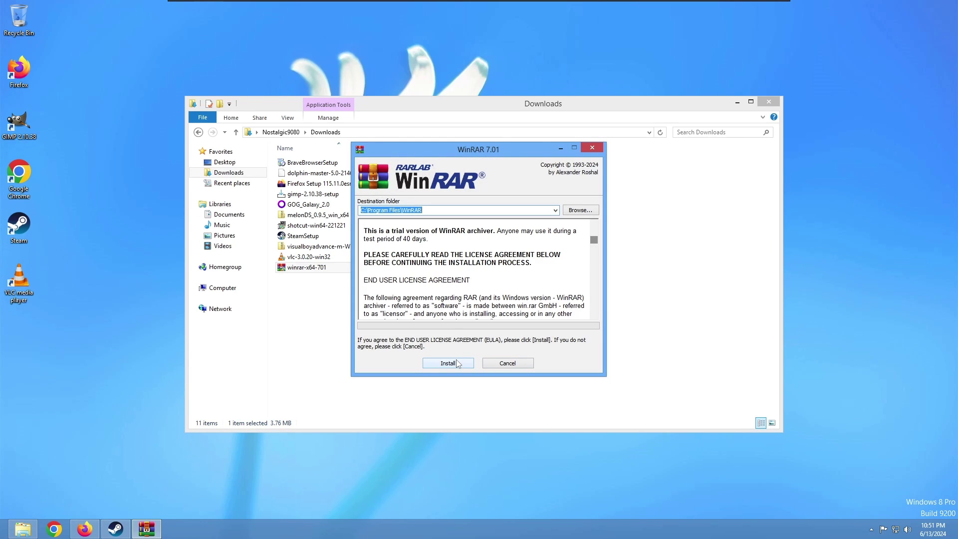
pyautogui.click(458, 363)
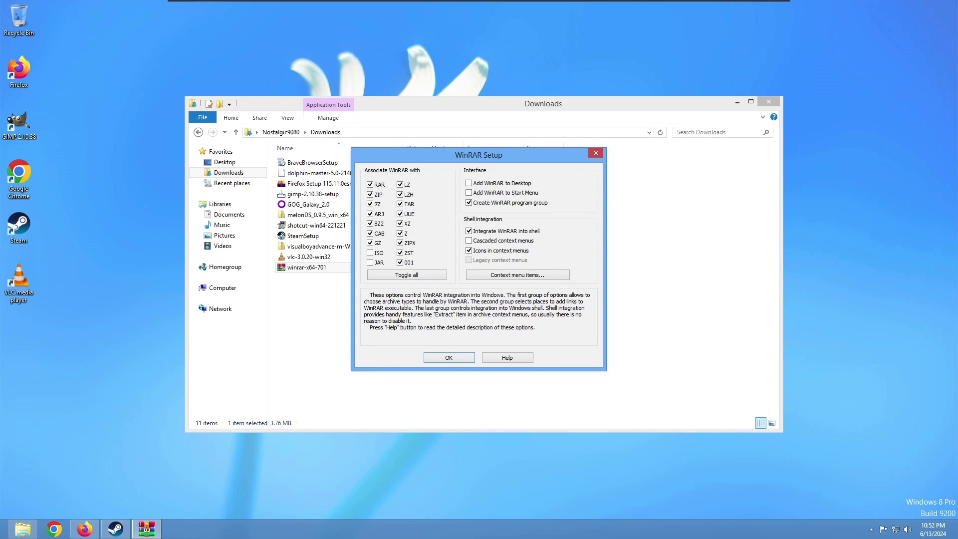
pyautogui.click(454, 357)
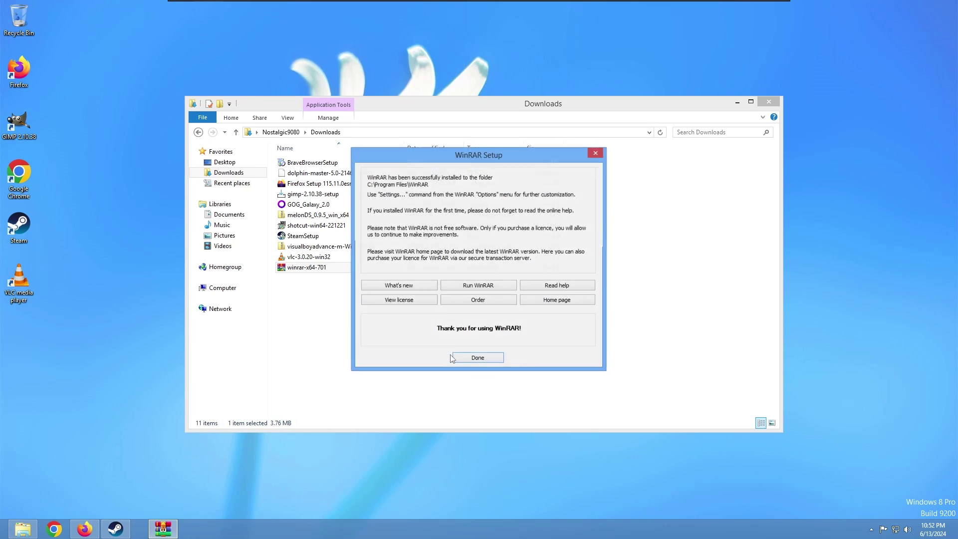
pyautogui.click(478, 357)
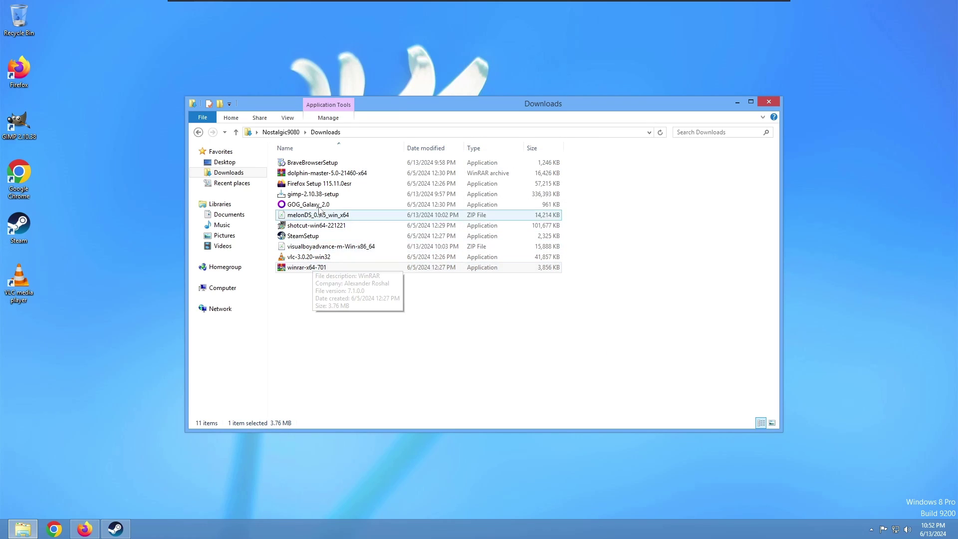
# Run the GOG_Galaxy_2.0 installer, exit its can't-connect error, and close the Downloads window.
pyautogui.doubleClick(322, 205)
pyautogui.click(550, 323)
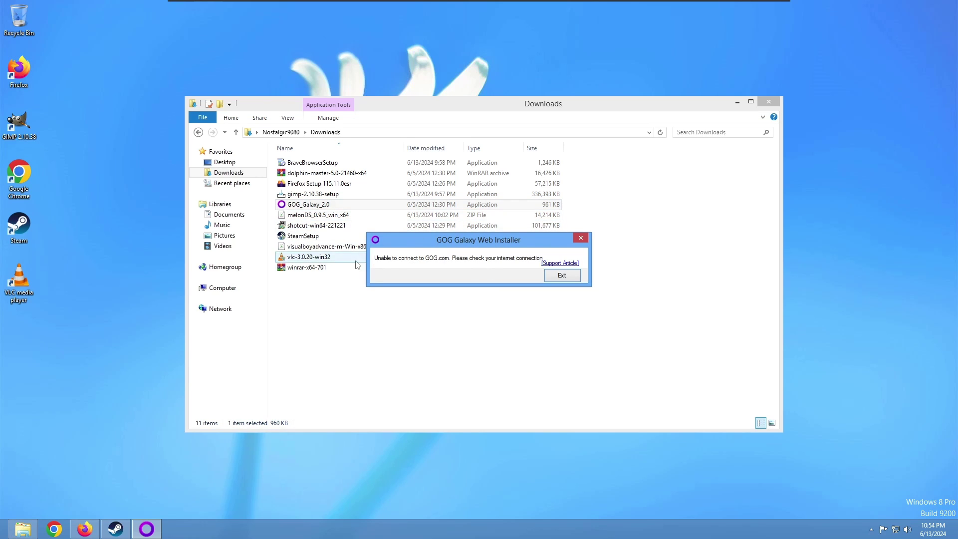
pyautogui.click(557, 278)
pyautogui.hotkey('alt', 'F4')
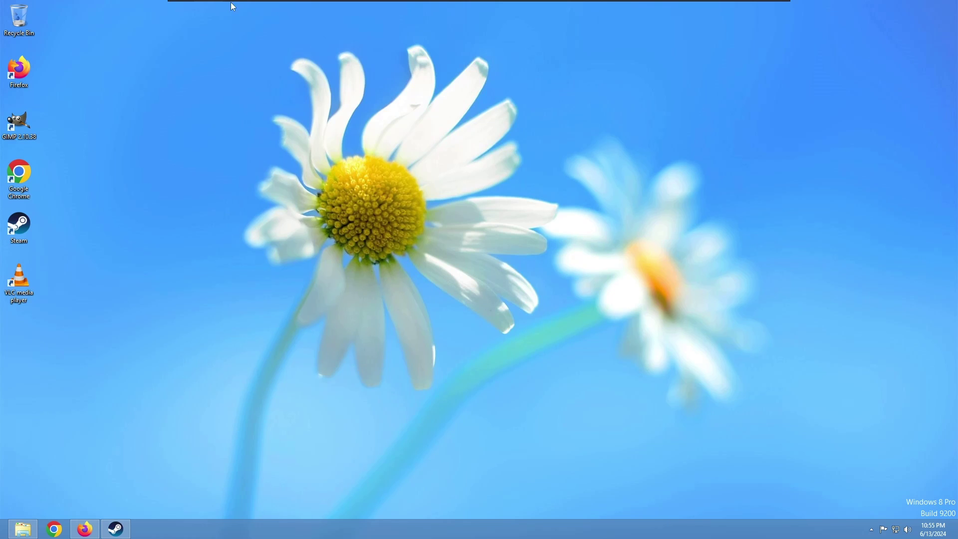
# Start Install VMware Tools from the Player menu and run setup64.exe from the disc's AutoPlay prompt.
pyautogui.click(214, 6)
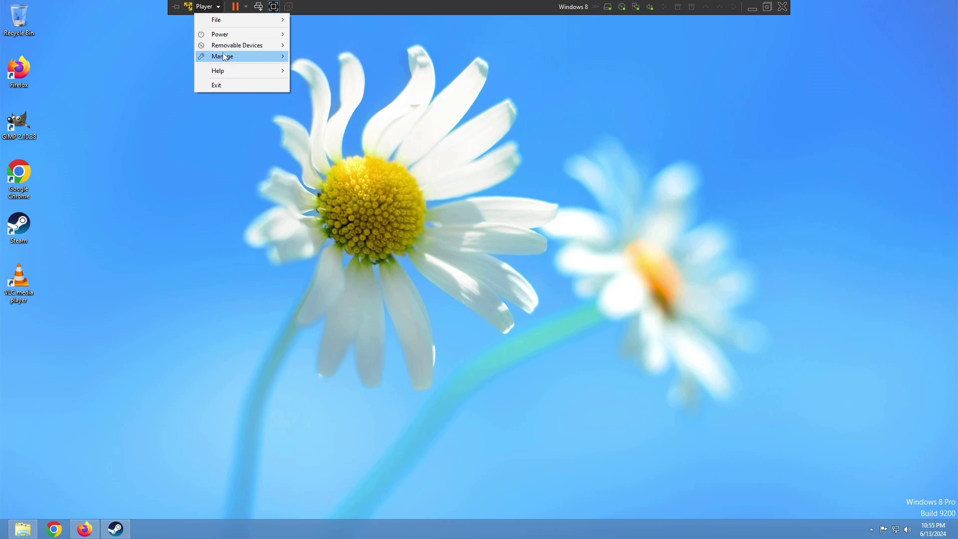
pyautogui.moveTo(224, 46)
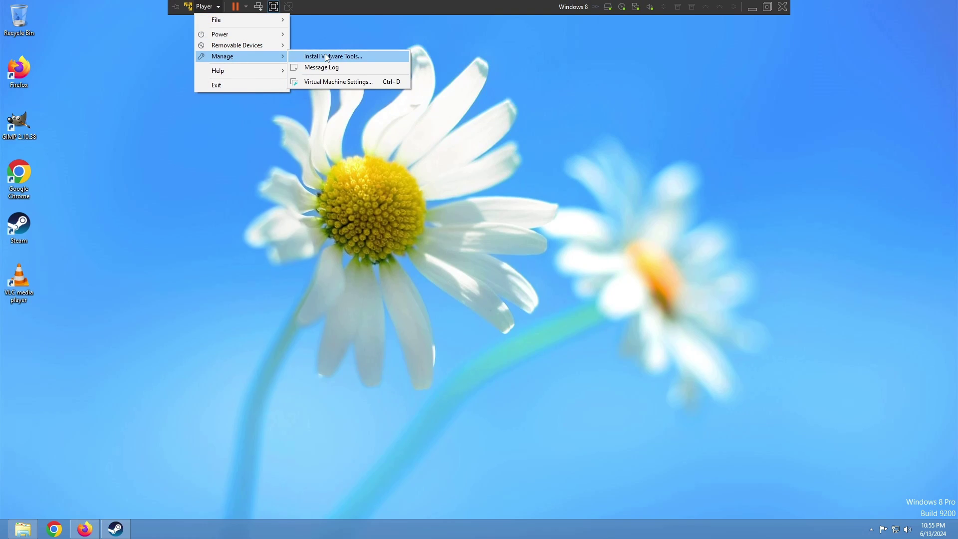
pyautogui.click(327, 56)
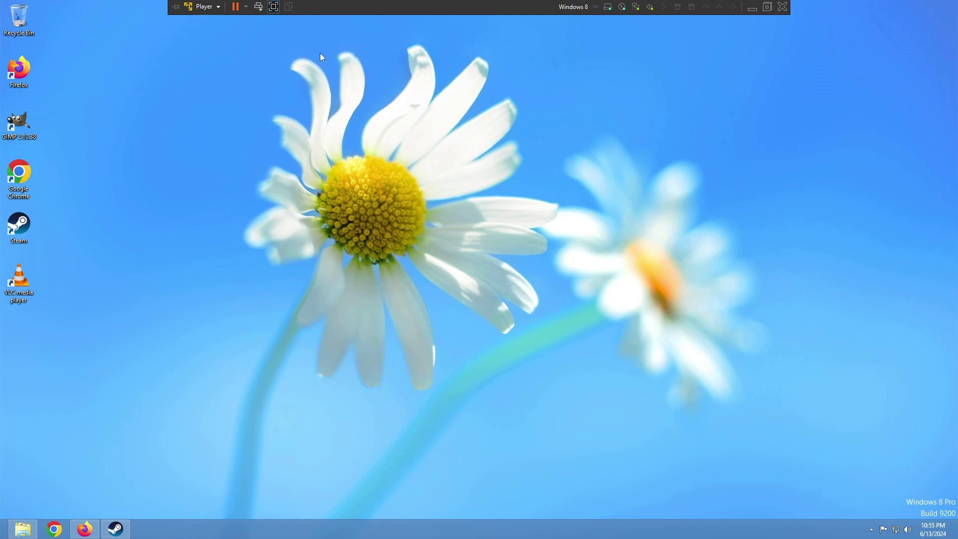
pyautogui.click(508, 307)
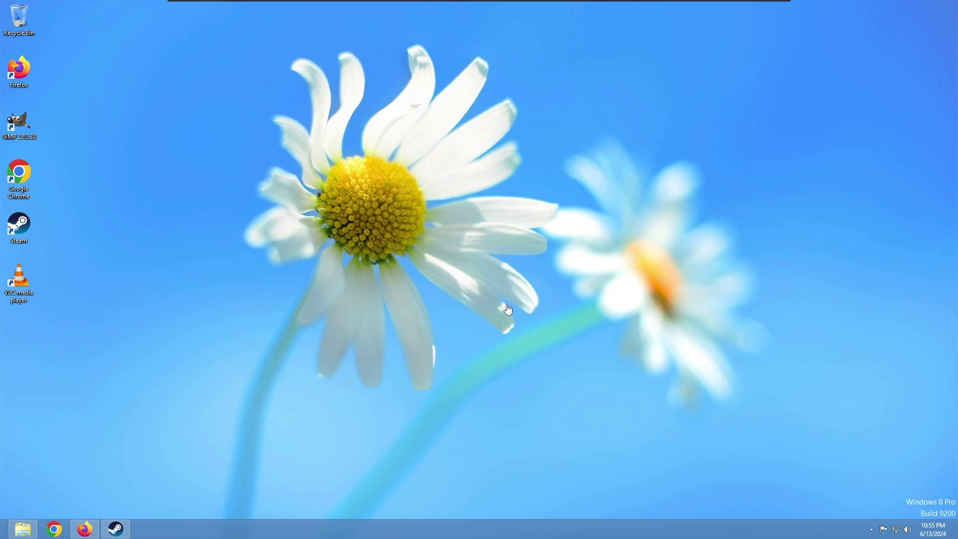
pyautogui.click(802, 28)
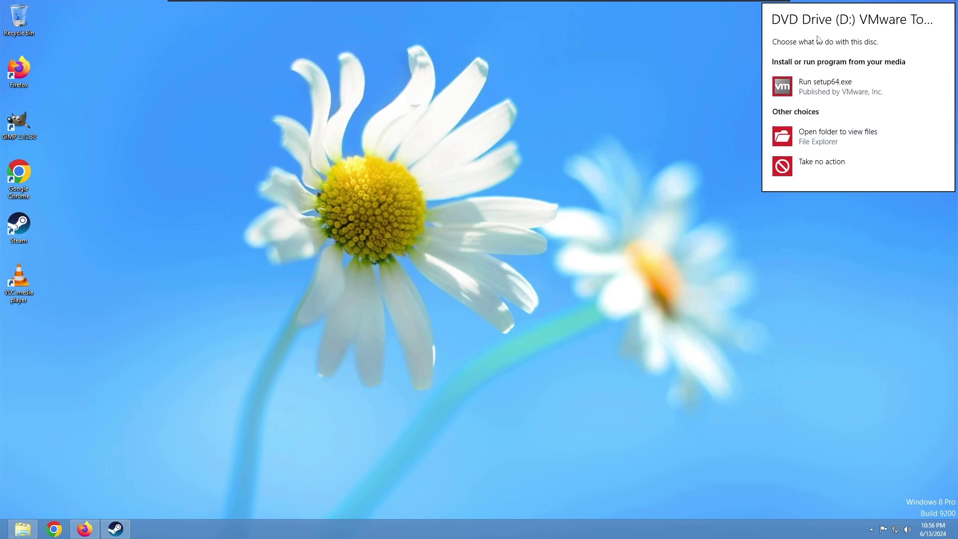
pyautogui.click(821, 85)
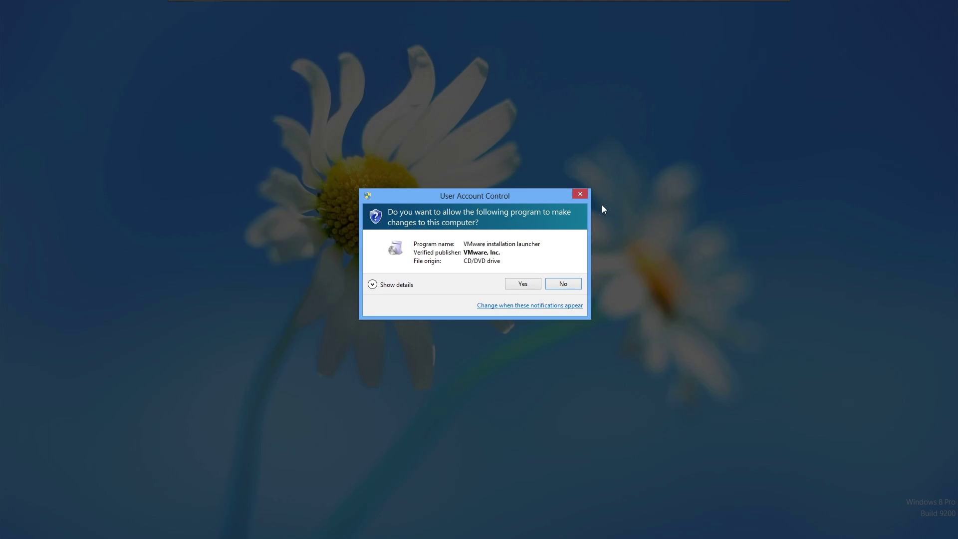
pyautogui.click(522, 284)
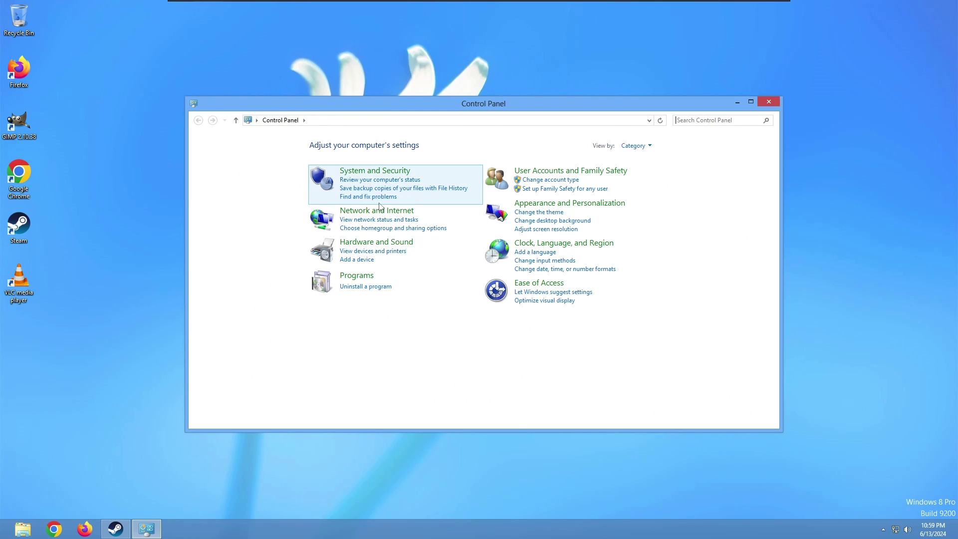
# Confirm the 1920×1080 screen resolution, close that window, and select the GIMP desktop icon.
pyautogui.click(536, 229)
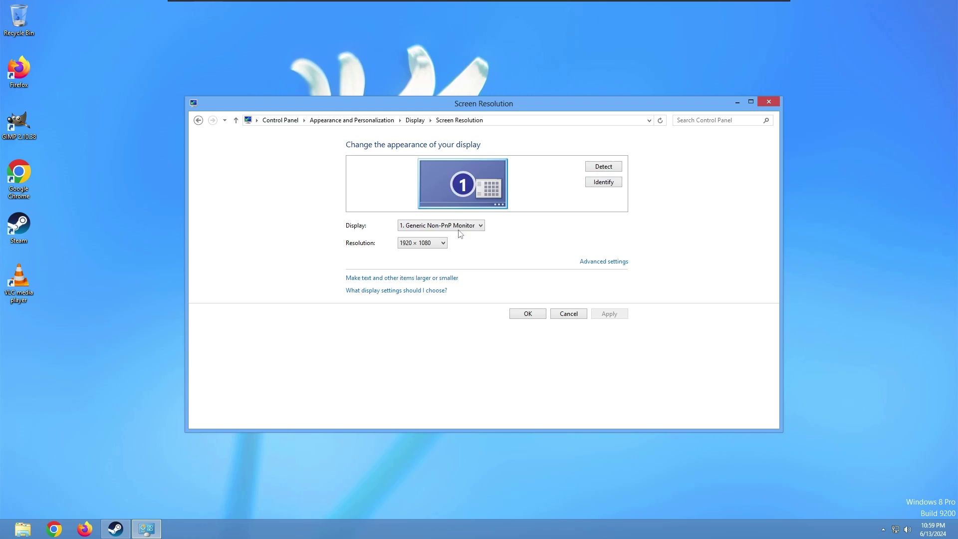
pyautogui.click(776, 103)
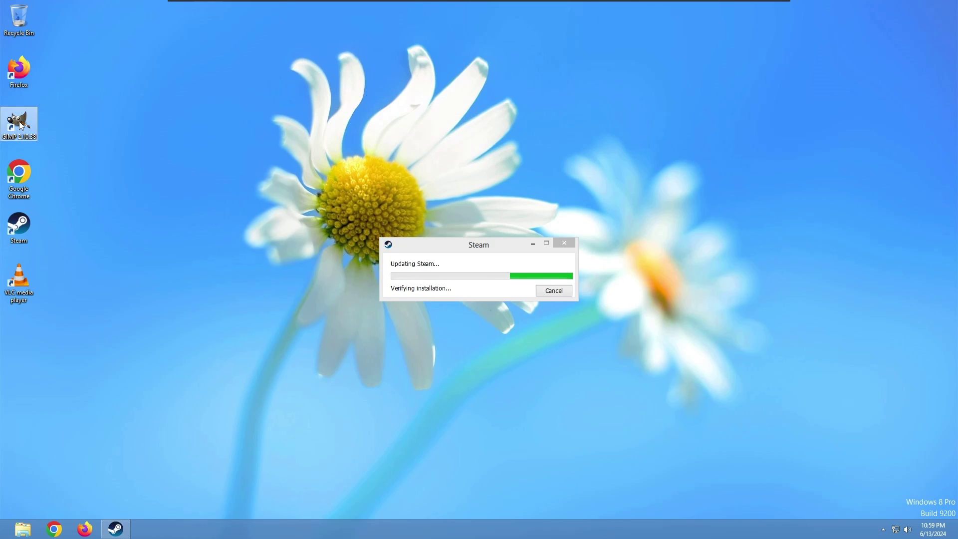
pyautogui.click(21, 125)
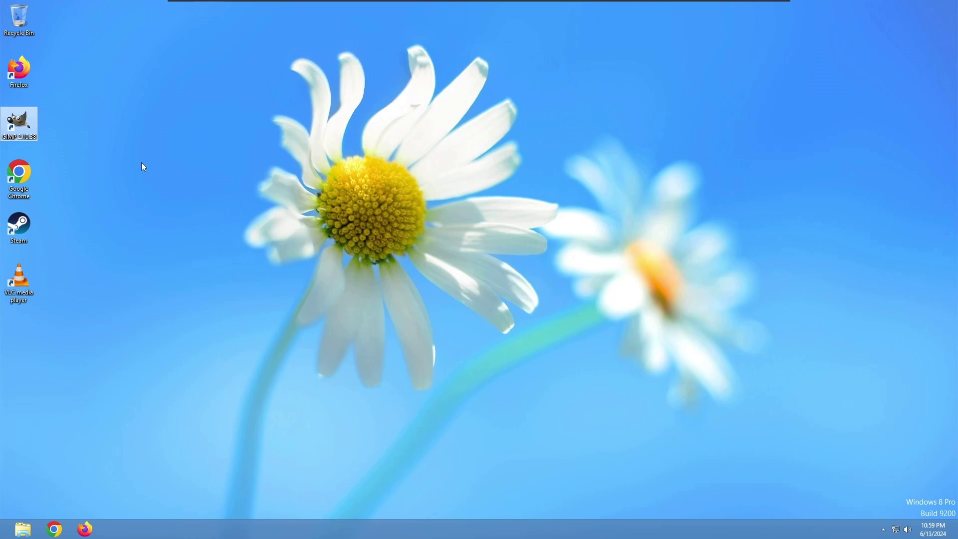
# Open Task Manager from the taskbar in More details view, maximizing and then restoring it.
pyautogui.rightClick(221, 535)
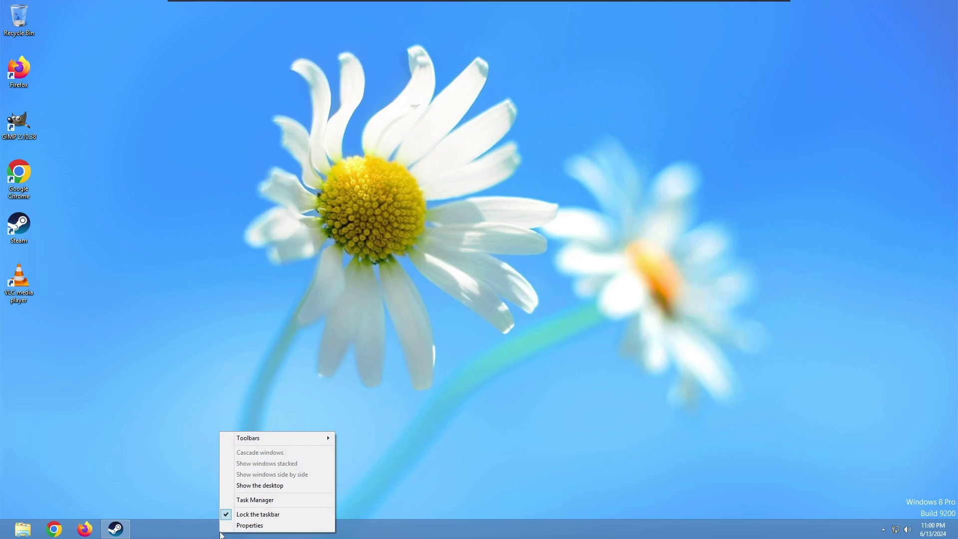
pyautogui.click(239, 501)
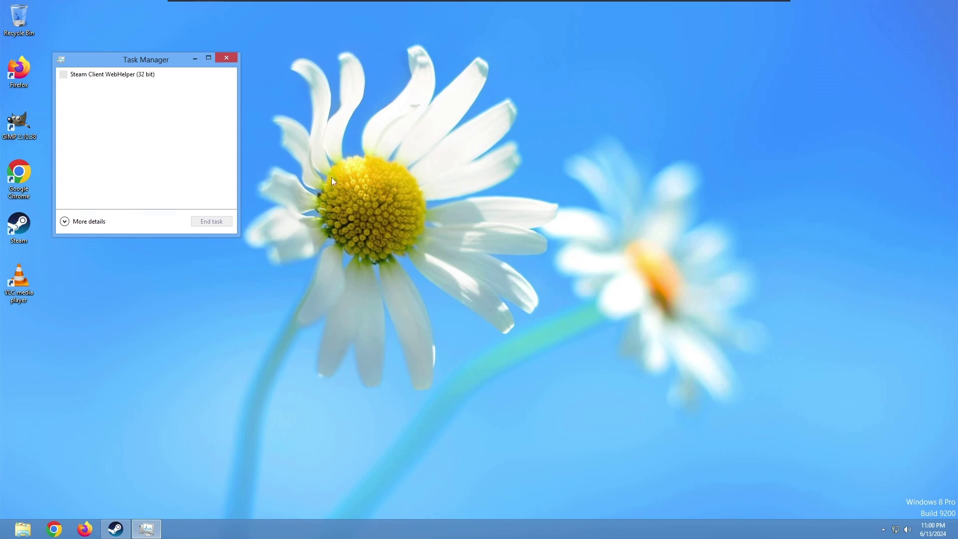
pyautogui.click(85, 221)
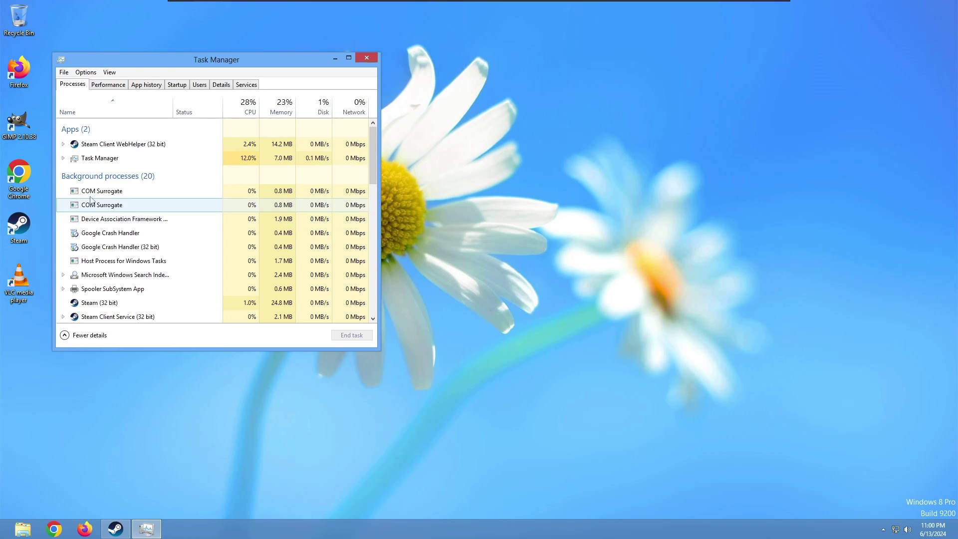
pyautogui.click(349, 58)
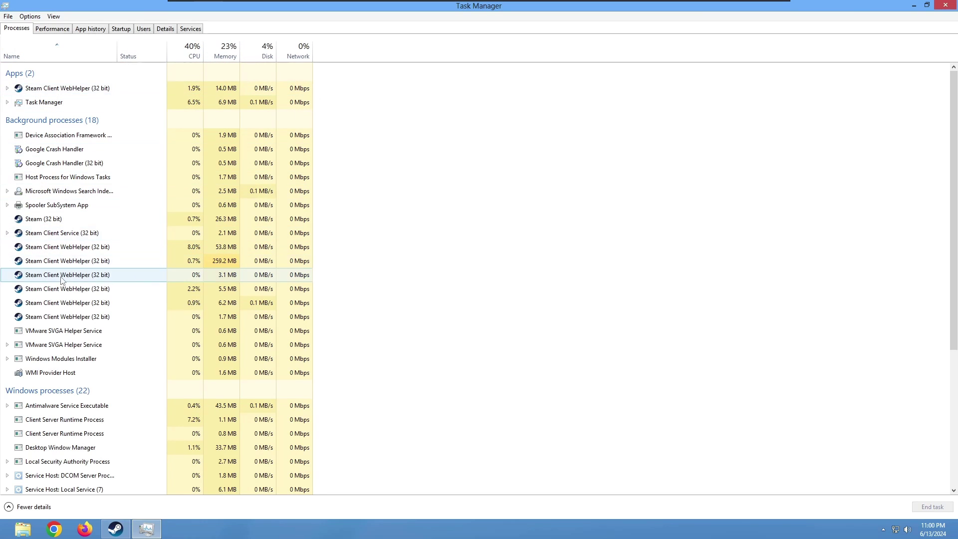
pyautogui.click(925, 5)
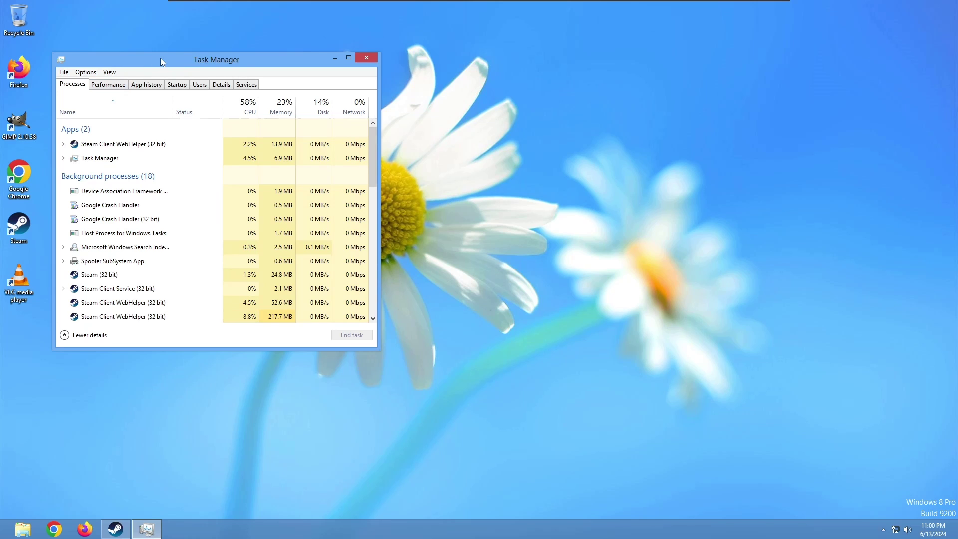
# Move Task Manager toward the centre and view the CPU performance graph.
pyautogui.moveTo(161, 59); pyautogui.dragTo(380, 154)
pyautogui.click(304, 181)
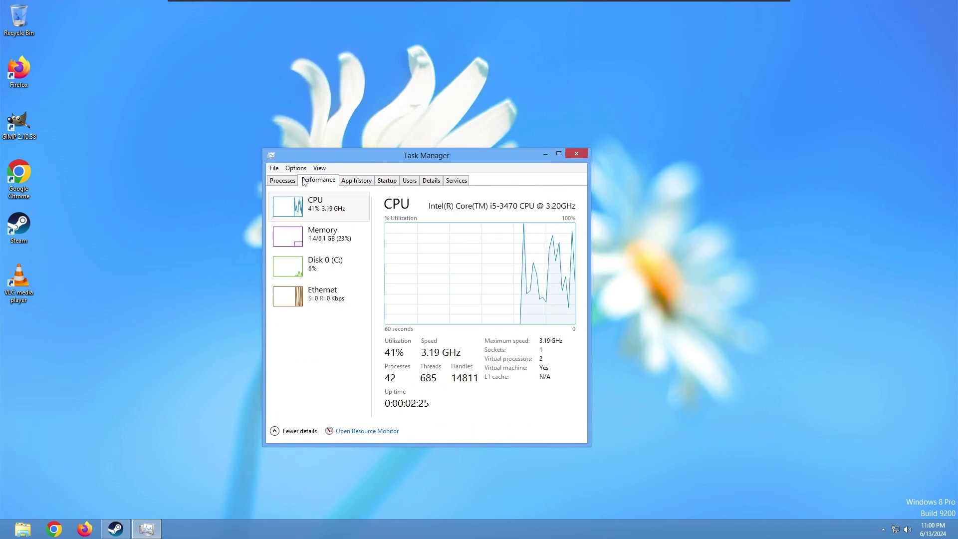
pyautogui.click(277, 184)
pyautogui.click(315, 184)
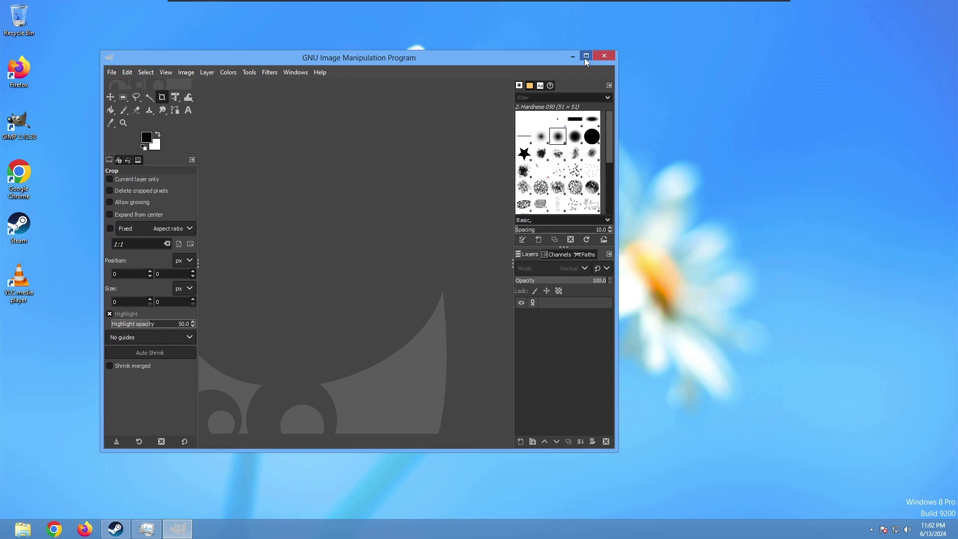
# Maximize GIMP and create a new 1920×1080 image with default settings.
pyautogui.click(586, 56)
pyautogui.click(8, 19)
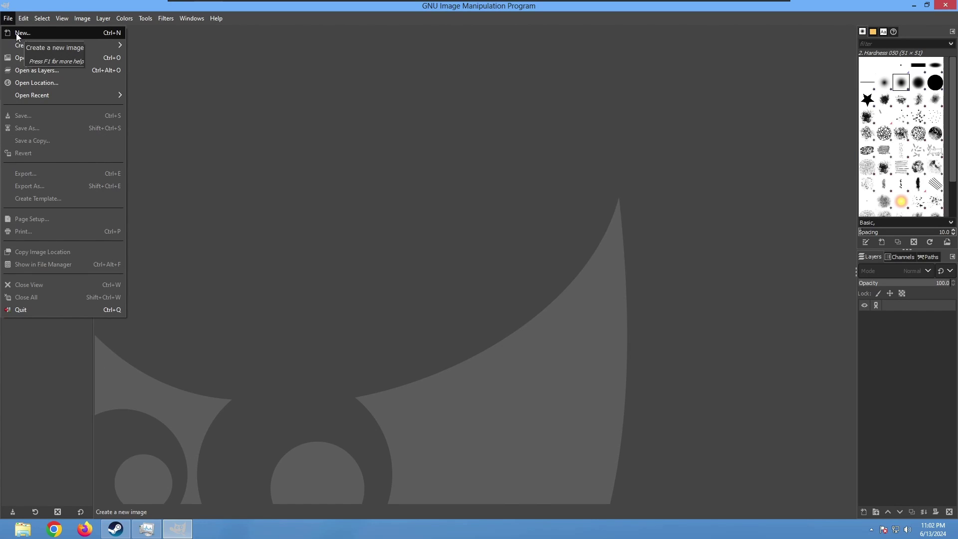
pyautogui.click(20, 33)
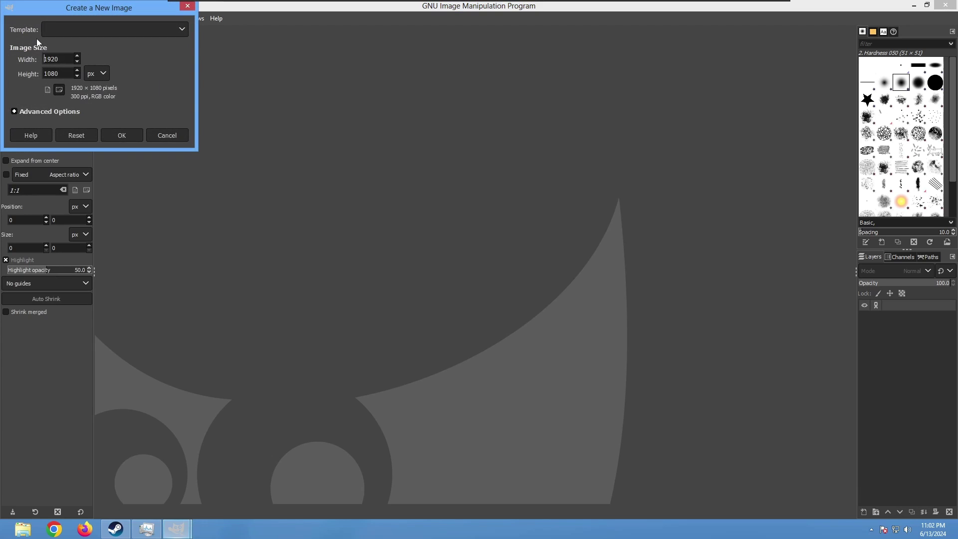
pyautogui.click(125, 130)
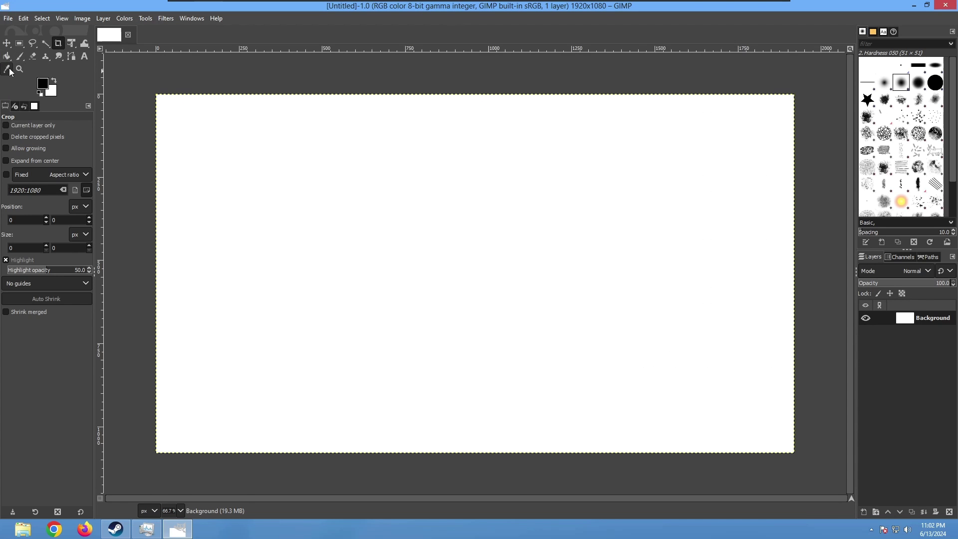
# Check the Pictures and Videos libraries, close File Explorer, and pick GIMP's Paintbrush tool.
pyautogui.click(24, 530)
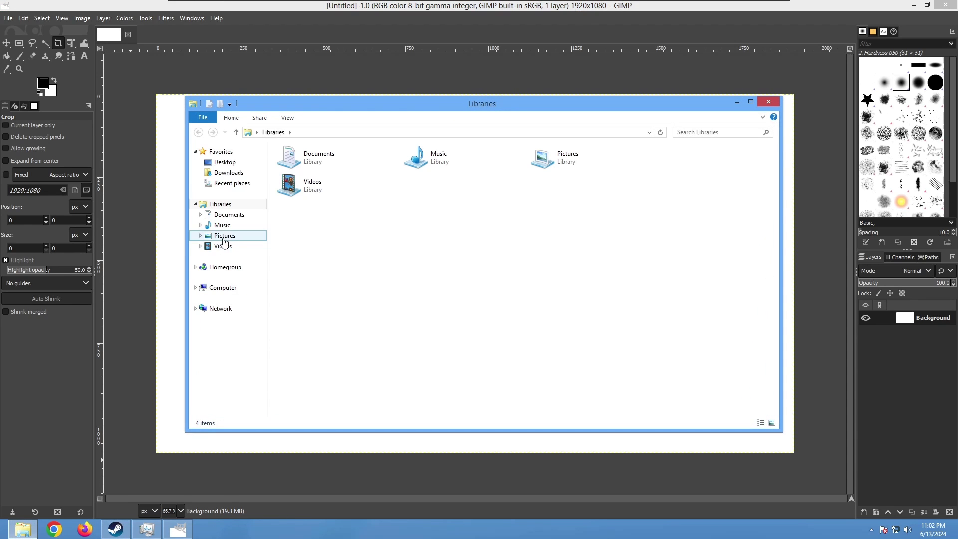
pyautogui.click(224, 235)
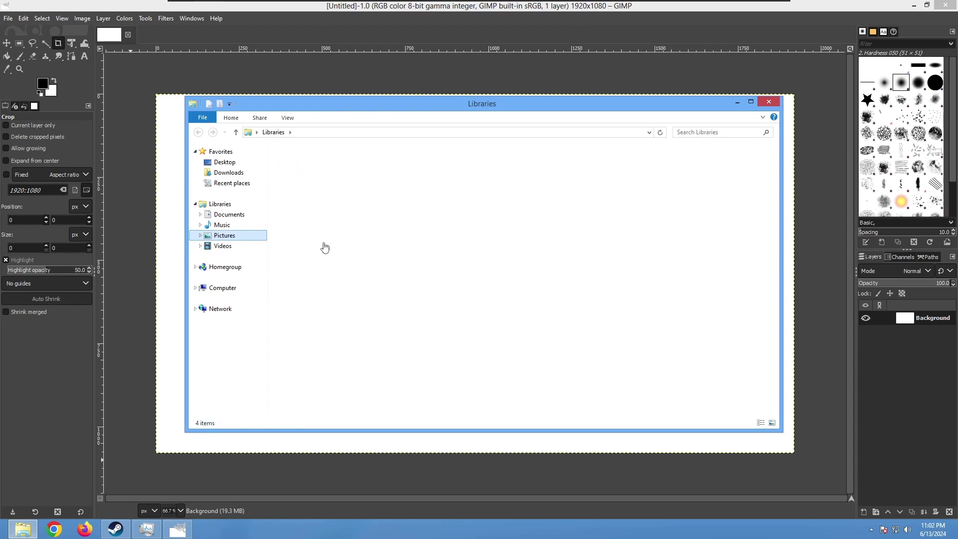
pyautogui.click(222, 246)
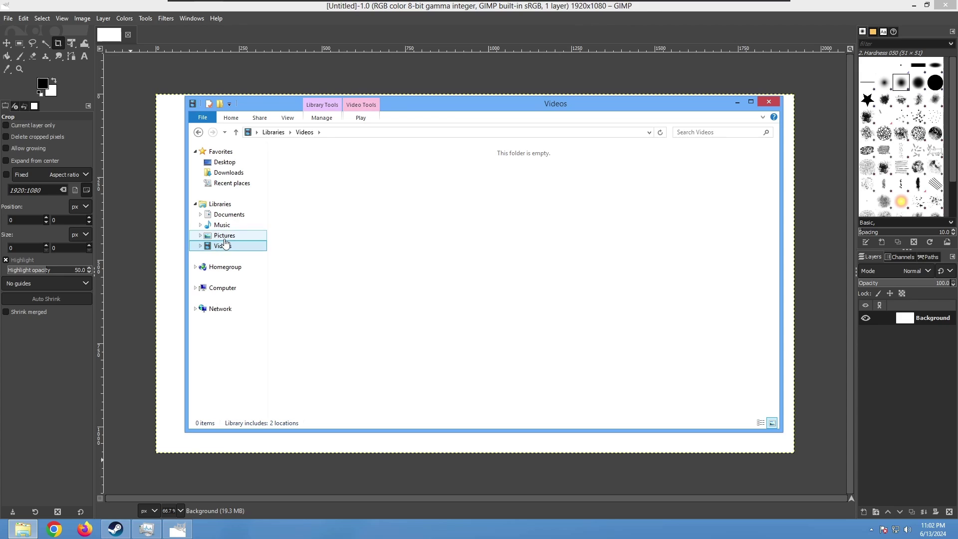
pyautogui.press('Up')
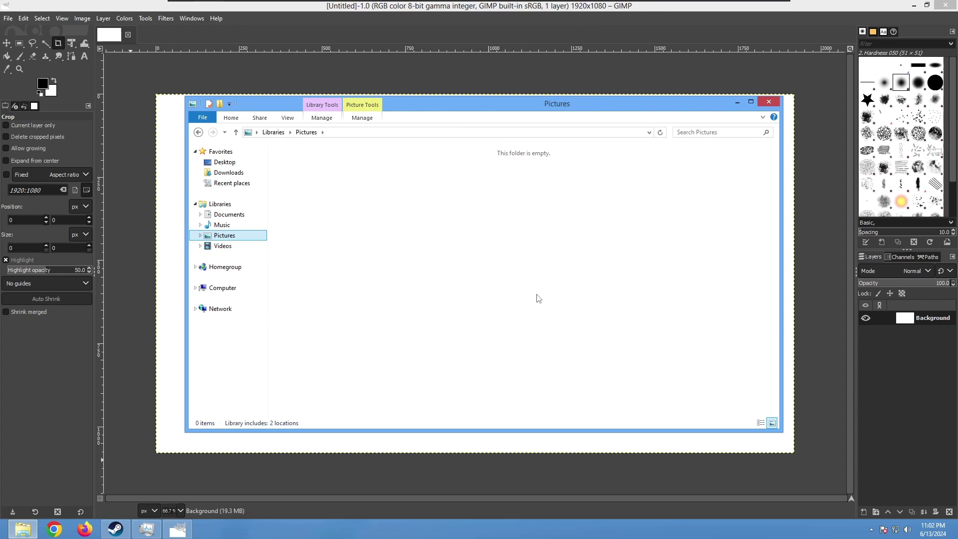
pyautogui.click(772, 106)
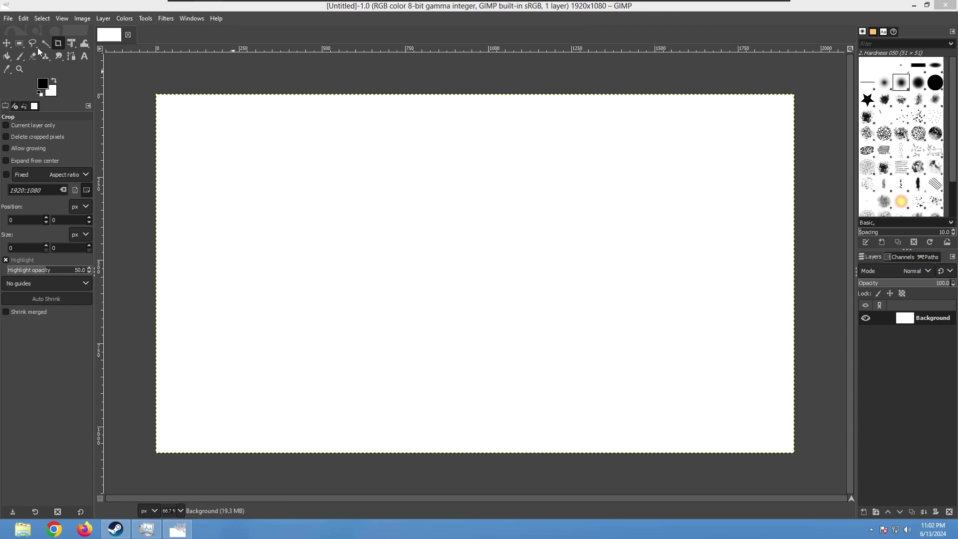
pyautogui.click(20, 56)
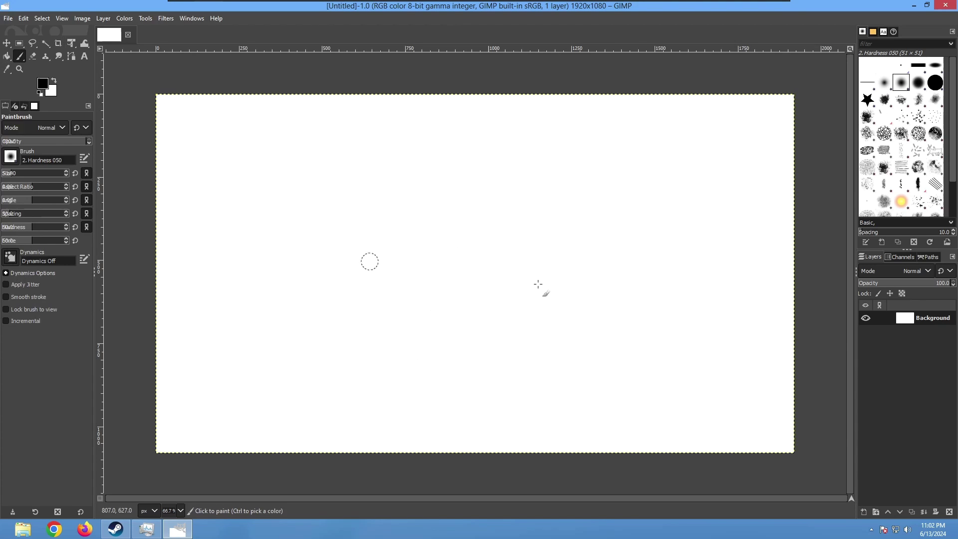
# Paint three looping black brush strokes on the canvas, then quit GIMP discarding changes.
pyautogui.moveTo(537, 284)
pyautogui.mouseDown()
pyautogui.moveTo(534, 342)
pyautogui.moveTo(460, 165)
pyautogui.moveTo(382, 175)
pyautogui.moveTo(349, 163)
pyautogui.moveTo(743, 267)
pyautogui.moveTo(278, 241)
pyautogui.moveTo(764, 274)
pyautogui.mouseUp()
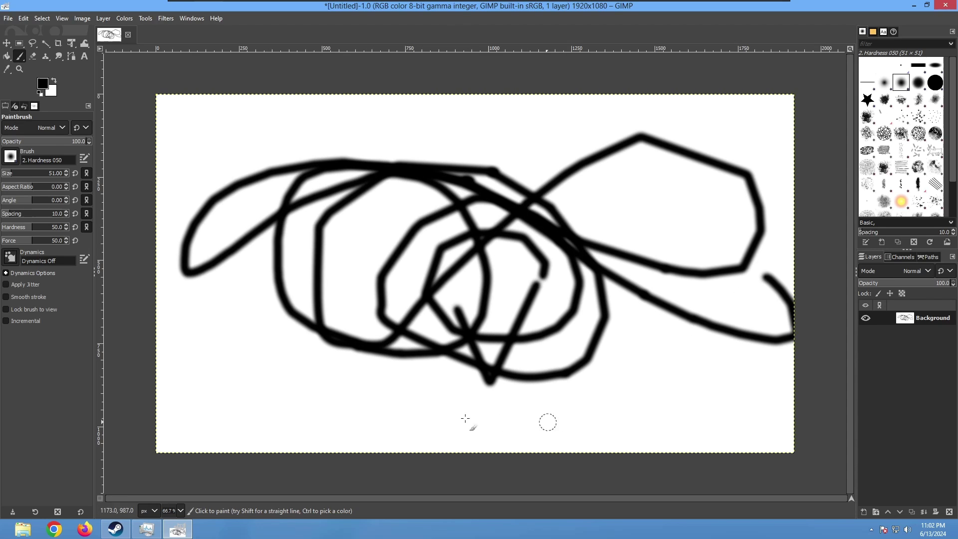
pyautogui.moveTo(189, 300)
pyautogui.mouseDown()
pyautogui.moveTo(227, 351)
pyautogui.moveTo(517, 414)
pyautogui.moveTo(676, 259)
pyautogui.moveTo(675, 199)
pyautogui.mouseUp()
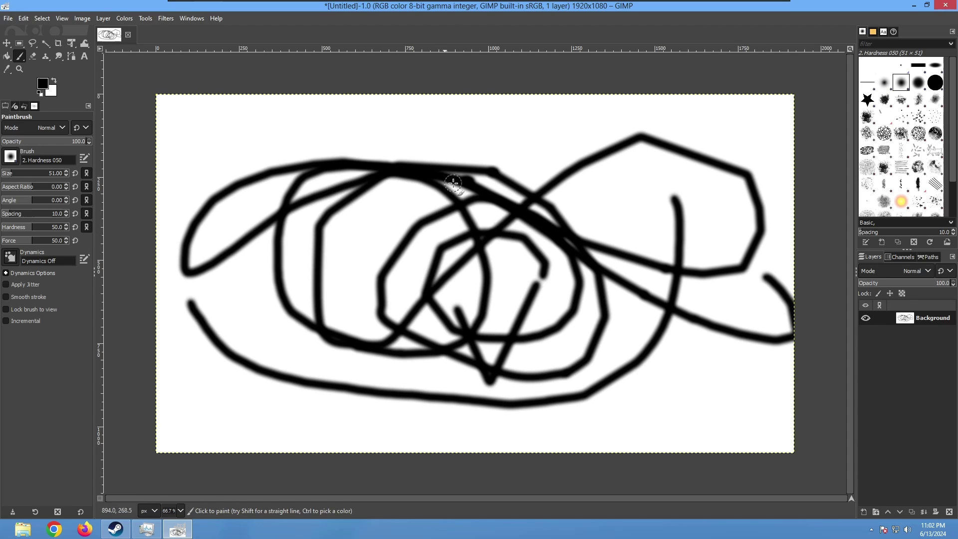
pyautogui.moveTo(359, 147)
pyautogui.mouseDown()
pyautogui.moveTo(452, 405)
pyautogui.moveTo(715, 339)
pyautogui.moveTo(468, 120)
pyautogui.moveTo(295, 132)
pyautogui.moveTo(246, 316)
pyautogui.moveTo(331, 427)
pyautogui.moveTo(596, 417)
pyautogui.moveTo(750, 278)
pyautogui.moveTo(730, 161)
pyautogui.moveTo(680, 177)
pyautogui.moveTo(640, 226)
pyautogui.moveTo(479, 150)
pyautogui.moveTo(384, 135)
pyautogui.moveTo(324, 149)
pyautogui.moveTo(361, 151)
pyautogui.mouseUp()
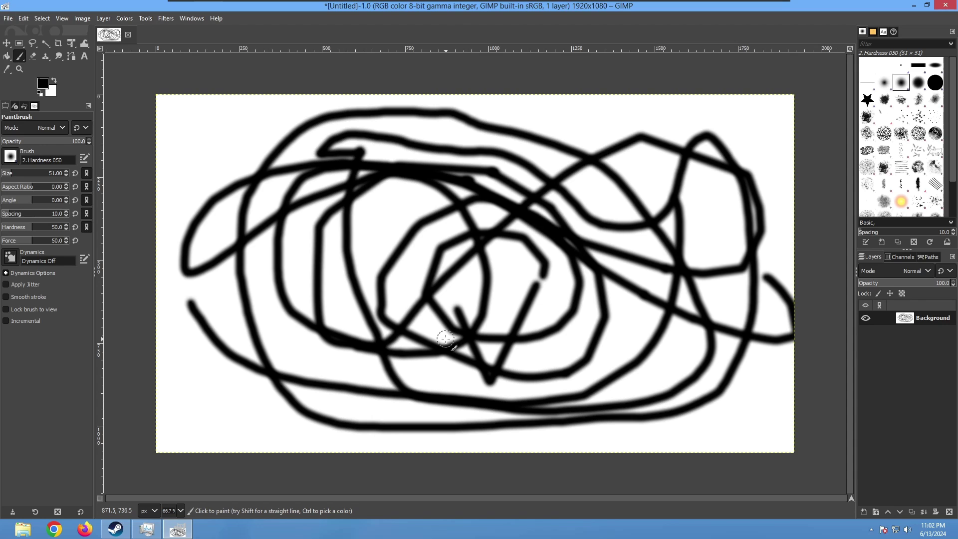
pyautogui.click(951, 5)
pyautogui.click(145, 149)
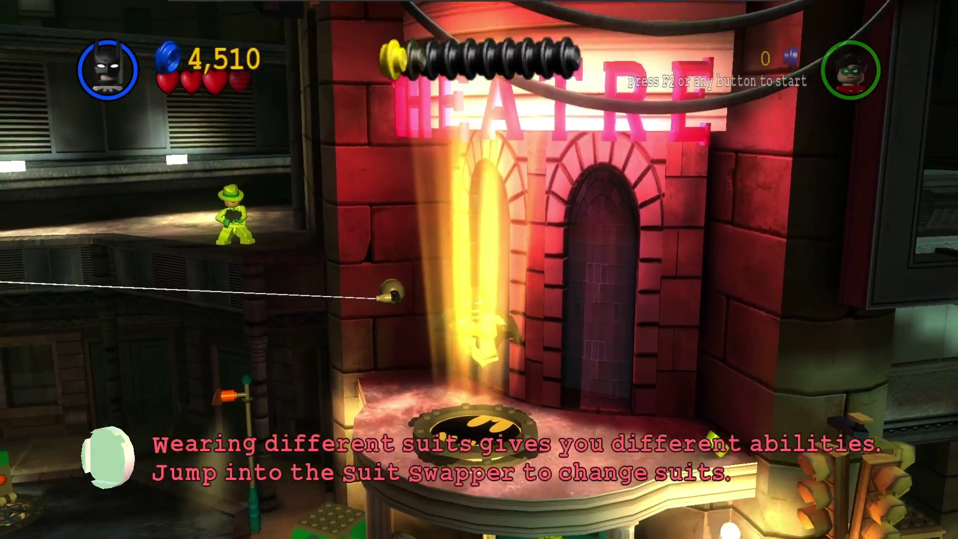
# Walk Batman off the Suit Swapper in his normal suit and attack the street henchmen.
pyautogui.press('Down')
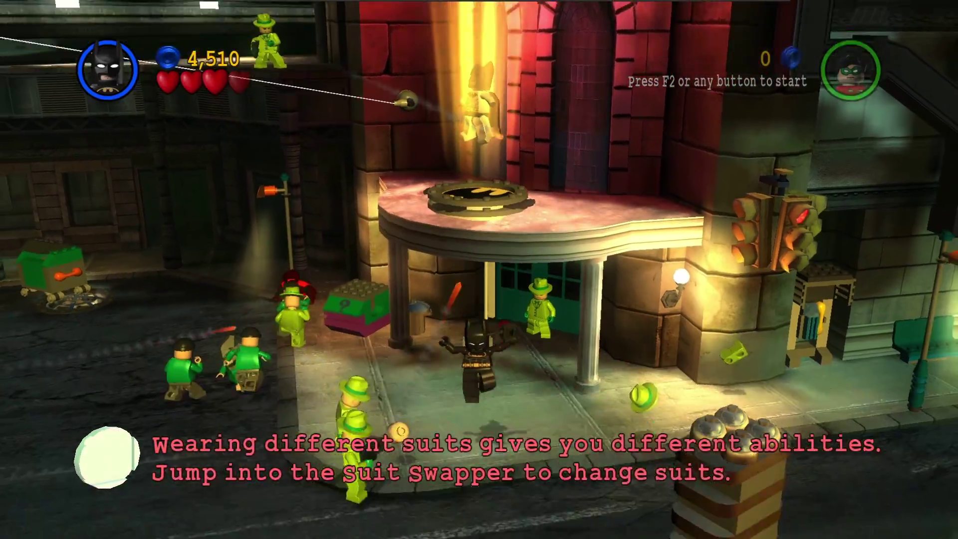
pyautogui.press('x')
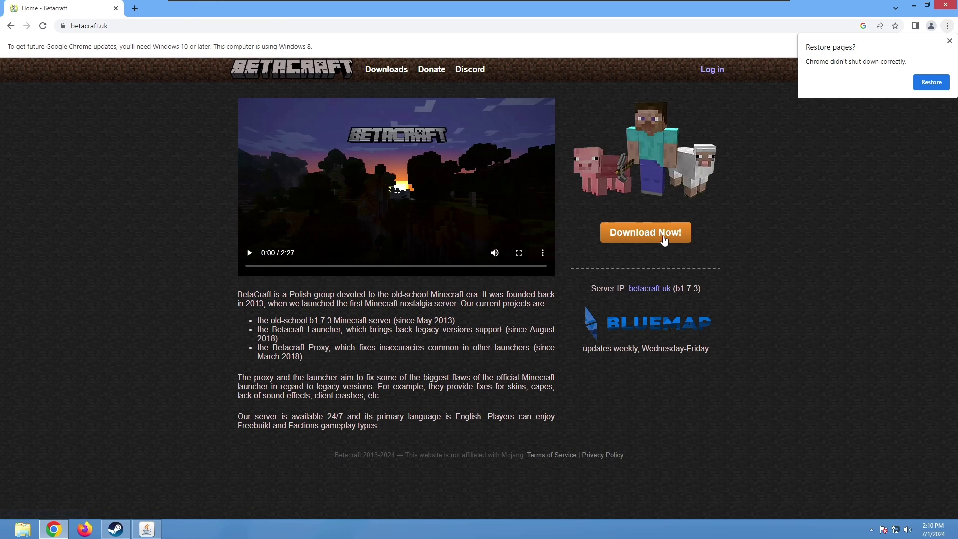
# Launch Minecraft 1.4 via Betacraft's Download Now, view Video Settings unchanged, and return to the menu.
pyautogui.click(662, 237)
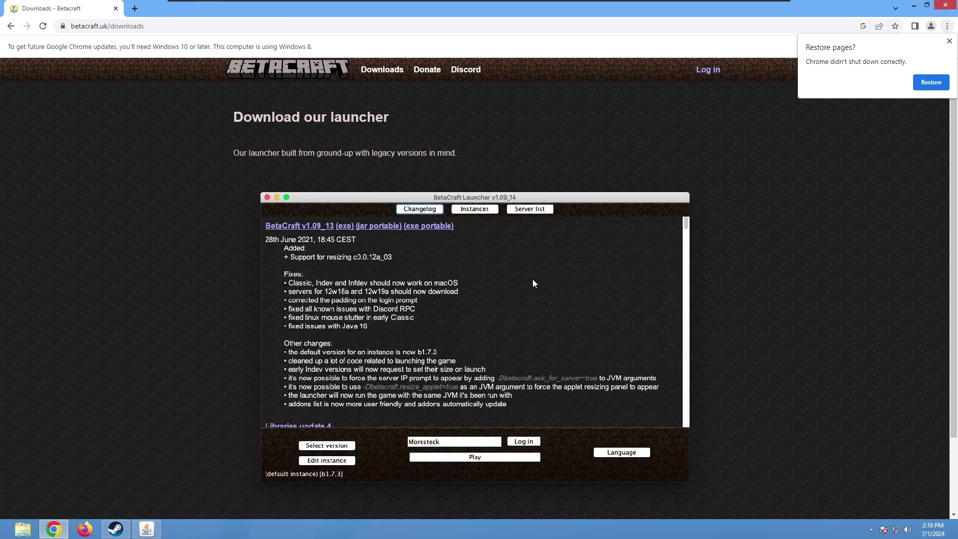
pyautogui.scroll(-2, 532, 283)
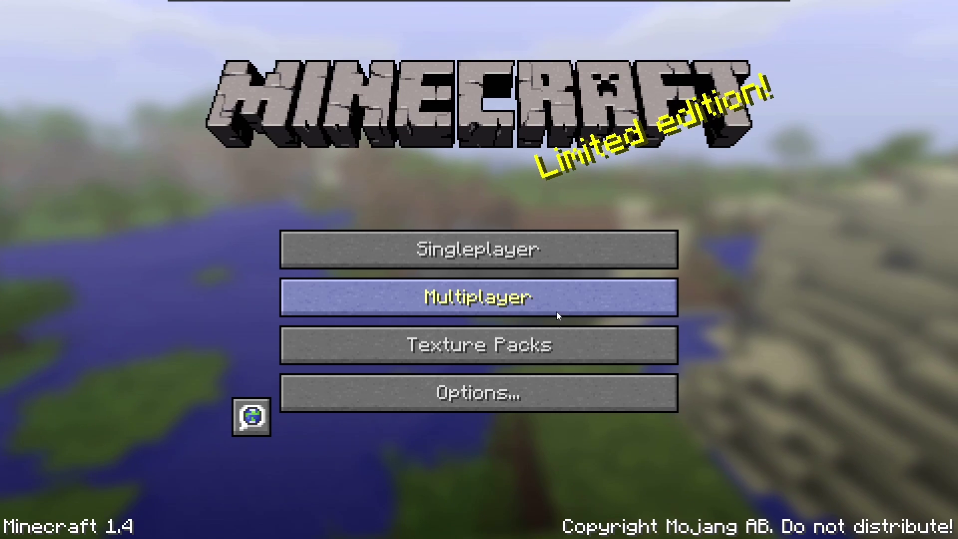
pyautogui.click(526, 387)
pyautogui.click(349, 288)
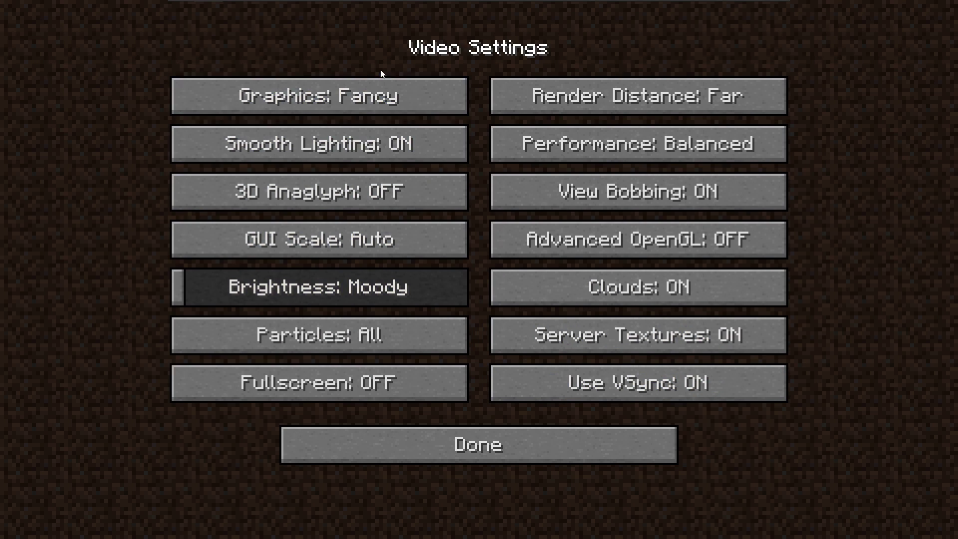
pyautogui.click(532, 446)
pyautogui.click(551, 451)
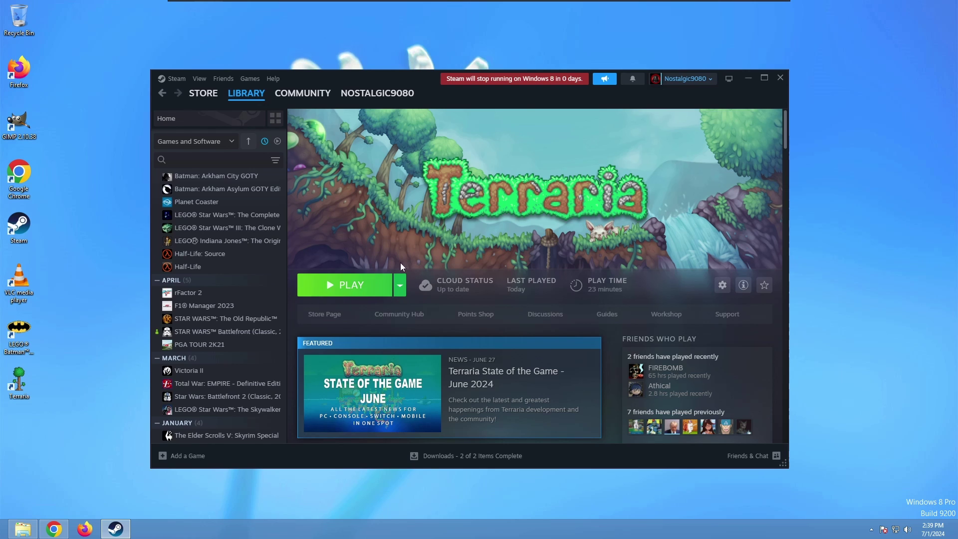
# Launch Terraria from Steam and chop the trees to the right with the Copper Axe.
pyautogui.click(367, 288)
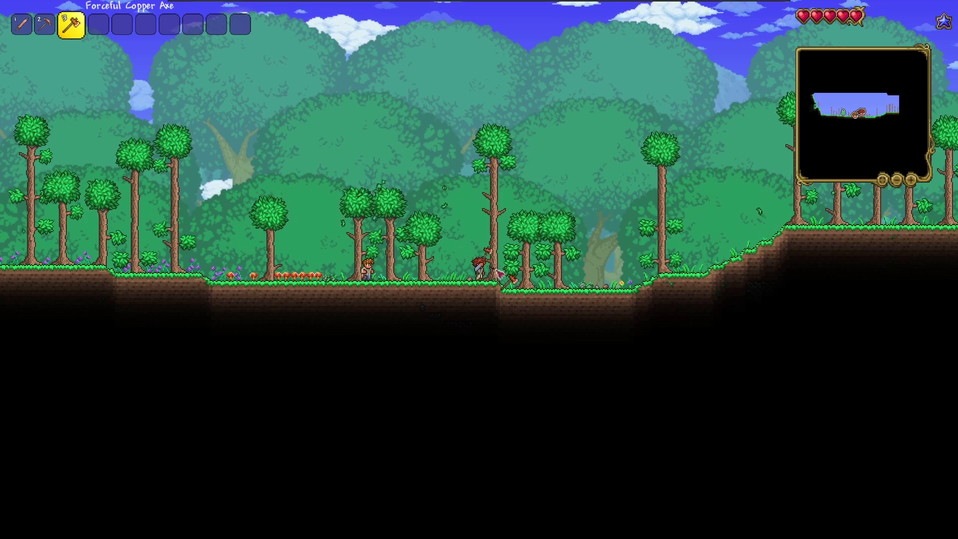
pyautogui.click(501, 274)
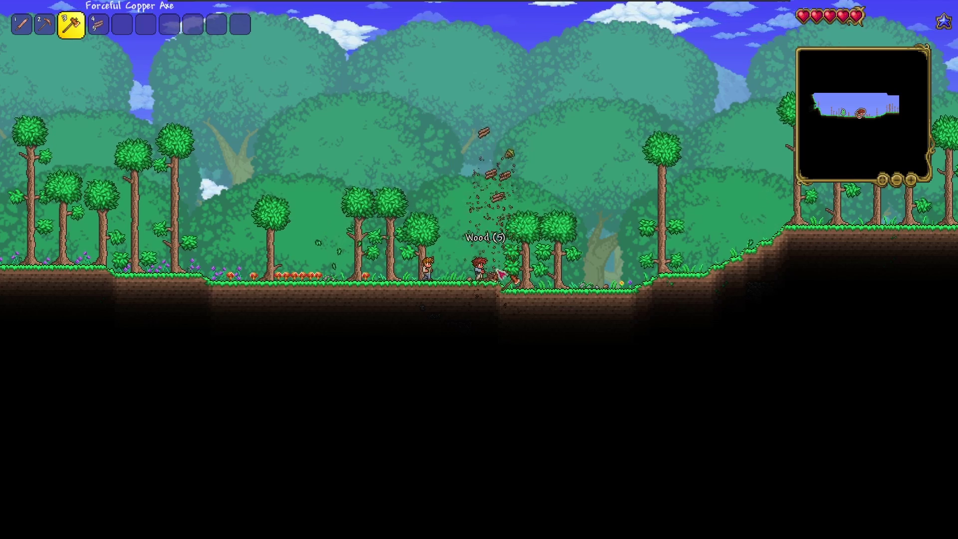
pyautogui.press('d')
pyautogui.press('d')
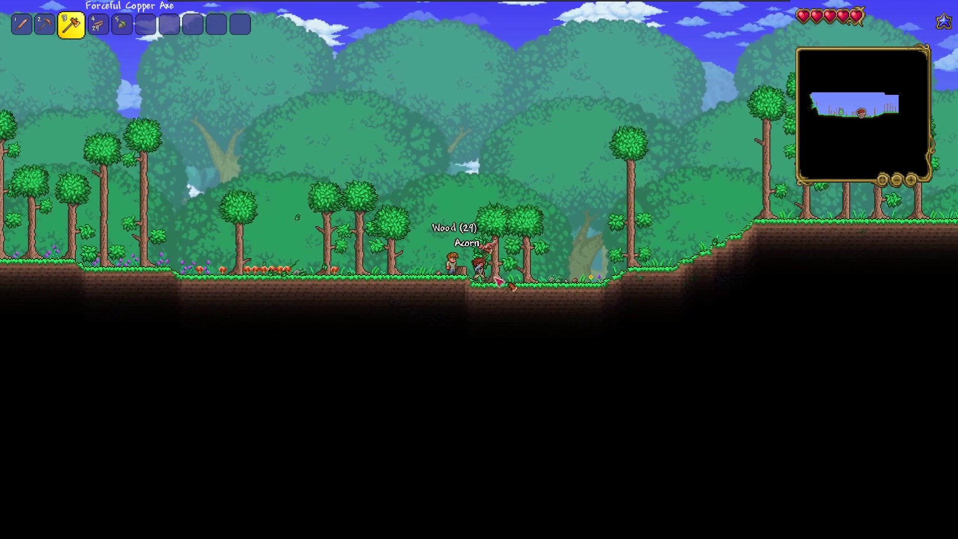
pyautogui.click(487, 280)
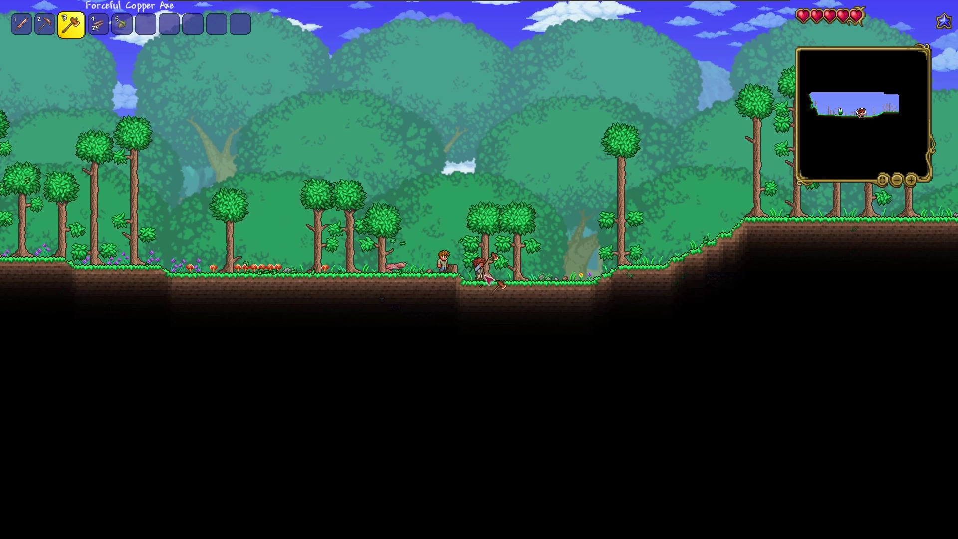
pyautogui.click(493, 279)
pyautogui.click(494, 277)
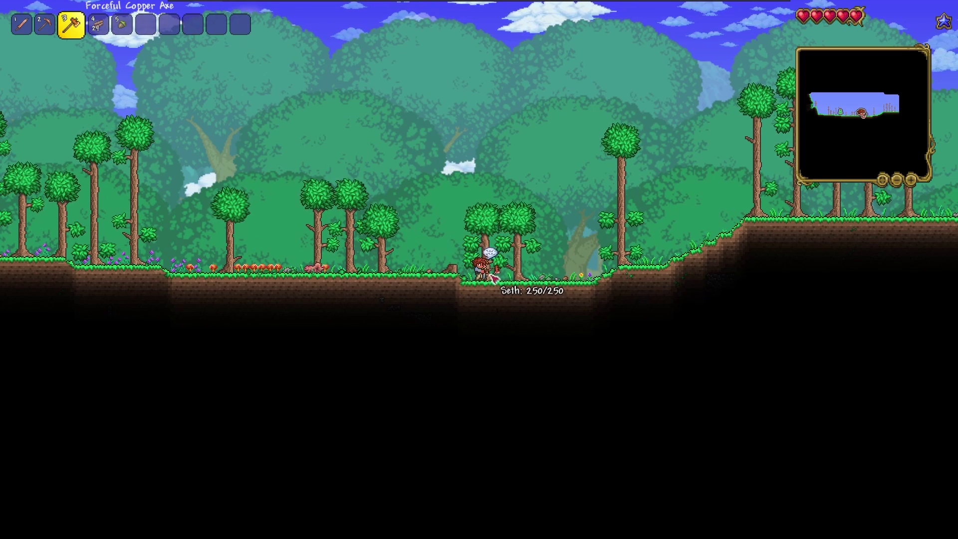
pyautogui.click(494, 276)
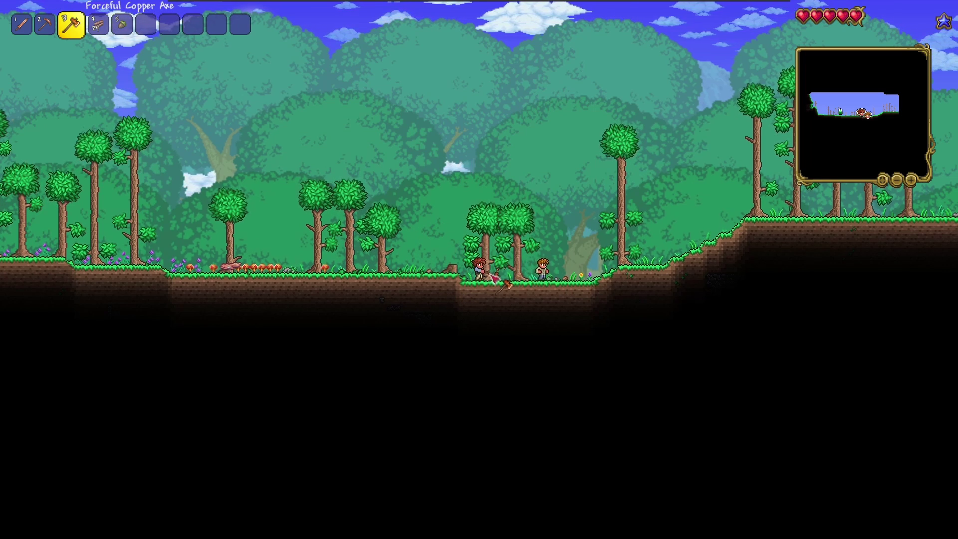
pyautogui.click(492, 278)
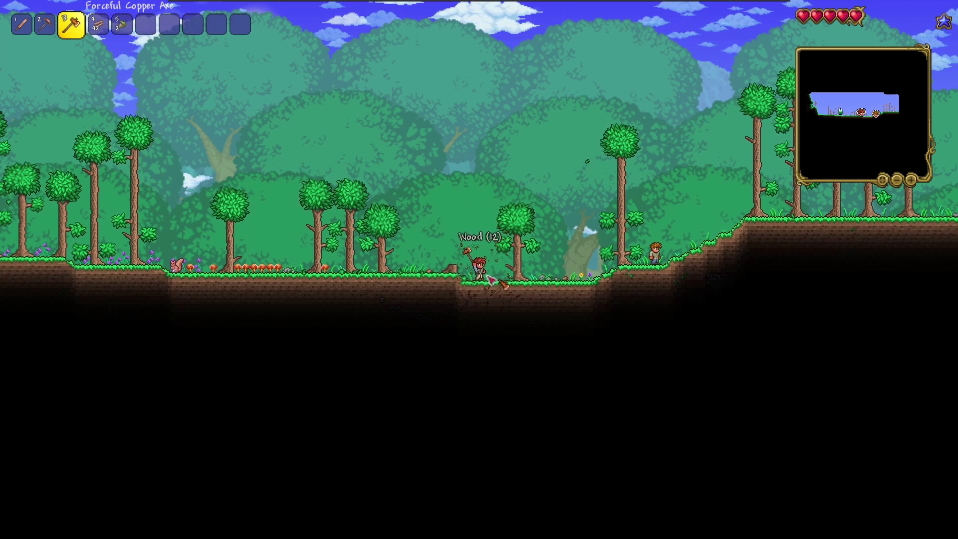
pyautogui.press('d')
pyautogui.click(493, 278)
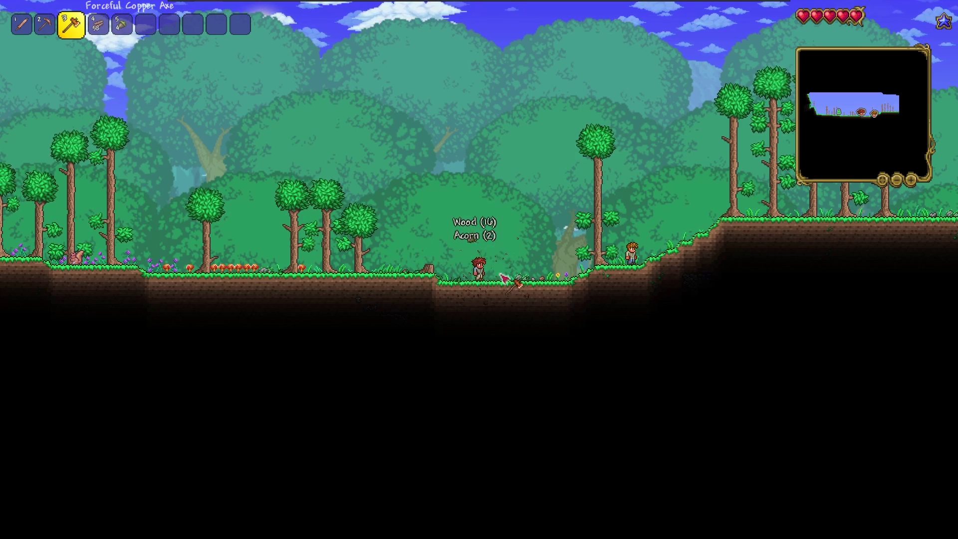
# Walk left, fell another tree for its wood, and pick up the mushroom.
pyautogui.press('a')
pyautogui.click(449, 274)
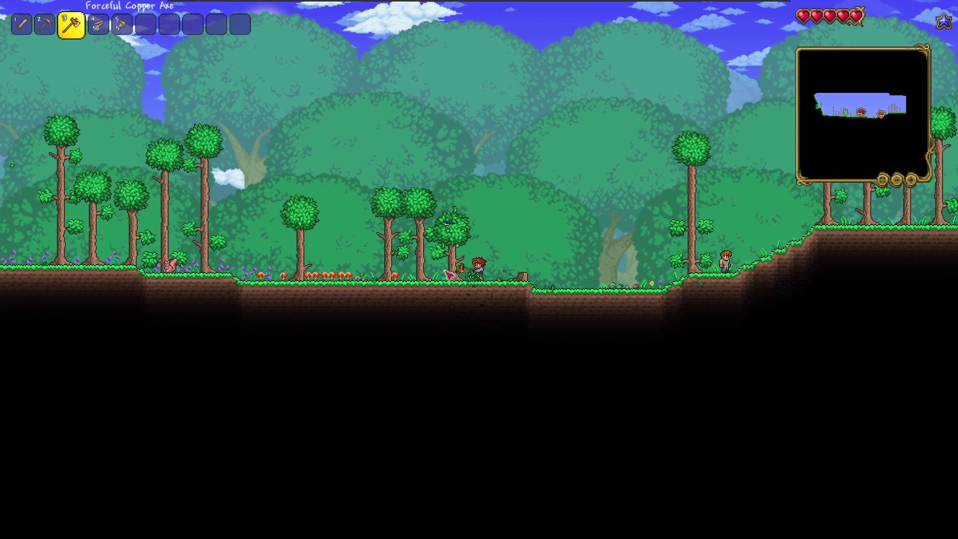
pyautogui.click(452, 275)
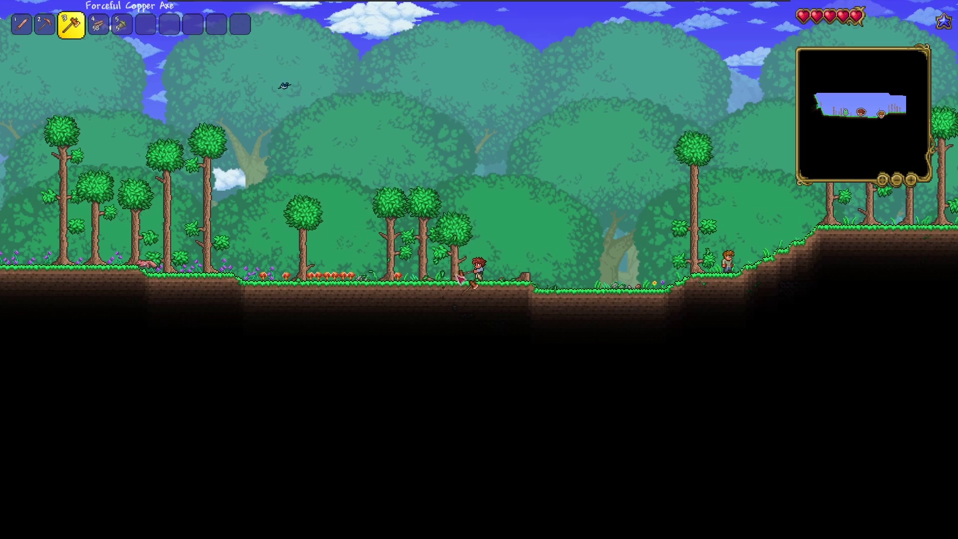
pyautogui.click(458, 277)
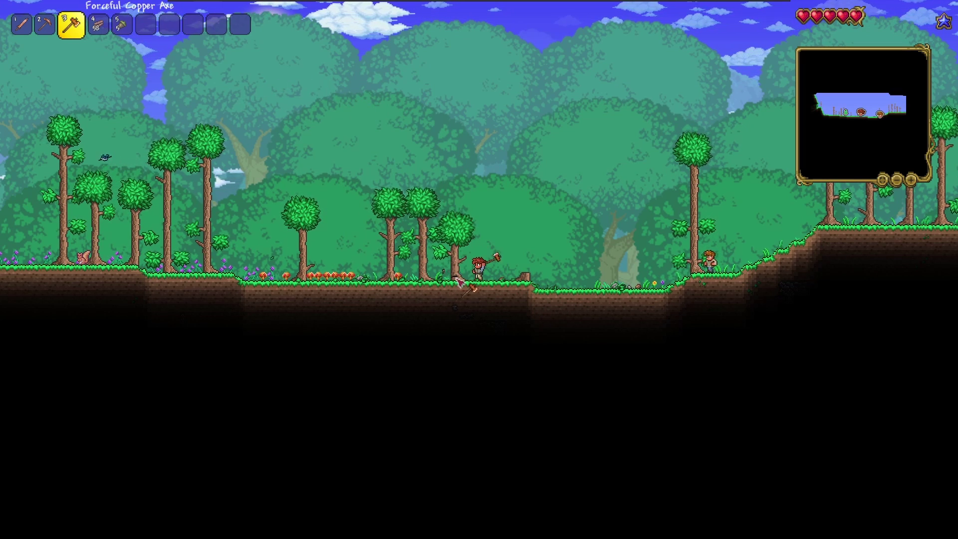
pyautogui.click(458, 281)
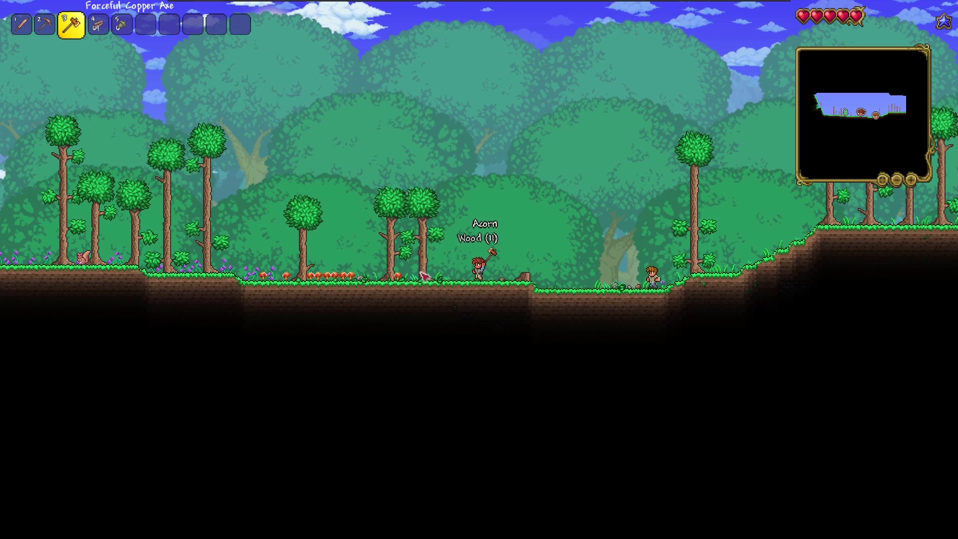
pyautogui.press('a')
pyautogui.click(486, 280)
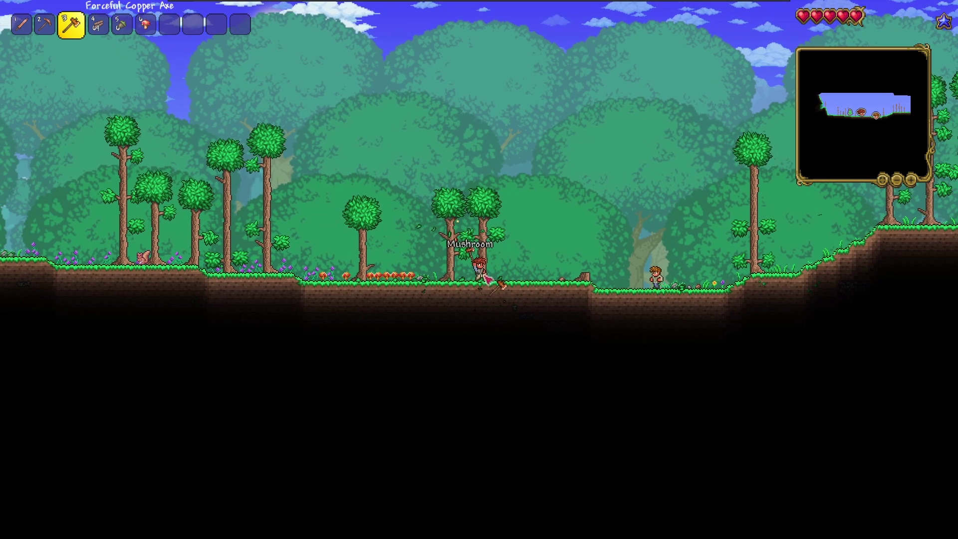